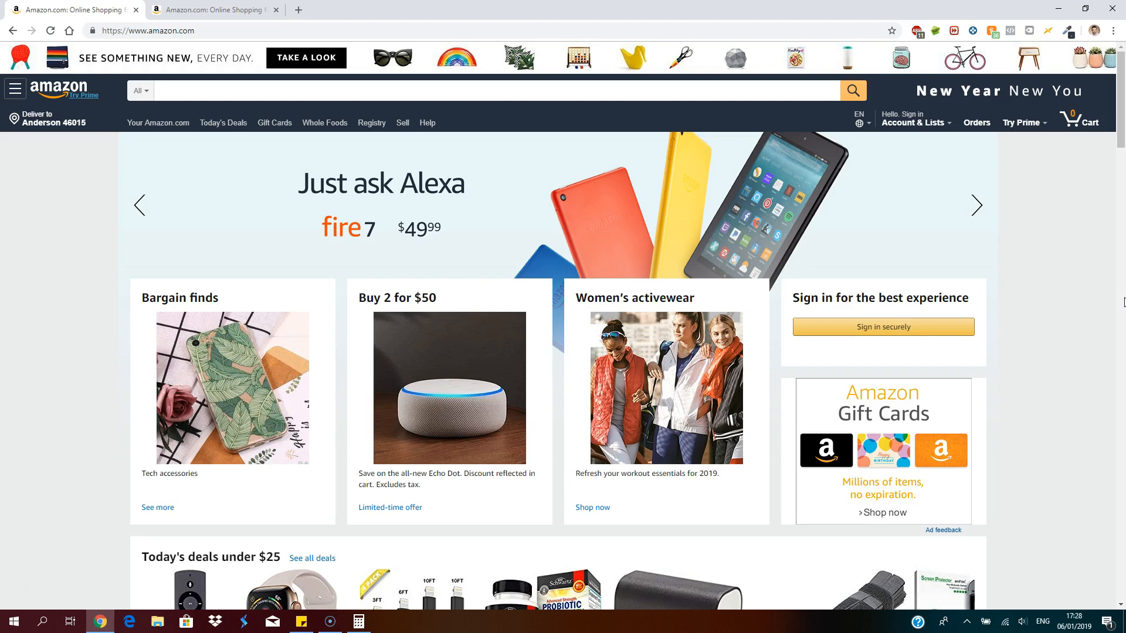
# - Open the Terapeak website at terapeak.com
pyautogui.click(204, 32)
pyautogui.write('terapeak')
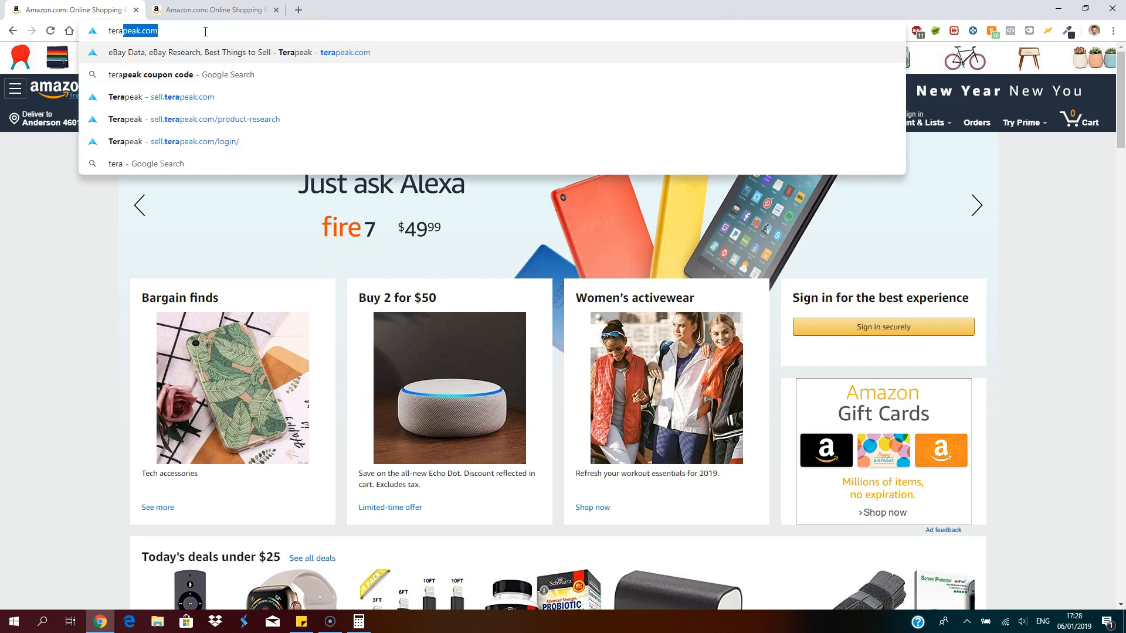
pyautogui.press('Return')
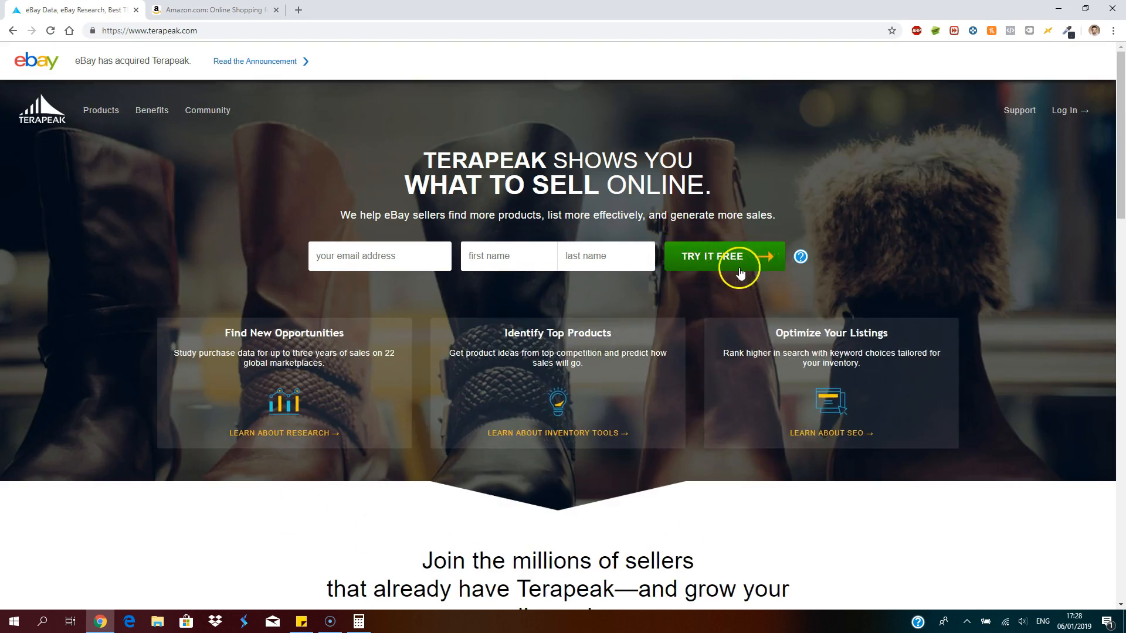
# - Review the subscription prices on Terapeak's Plans & Pricing page, and return to the home page
pyautogui.moveTo(1118, 118); pyautogui.dragTo(1122, 477)
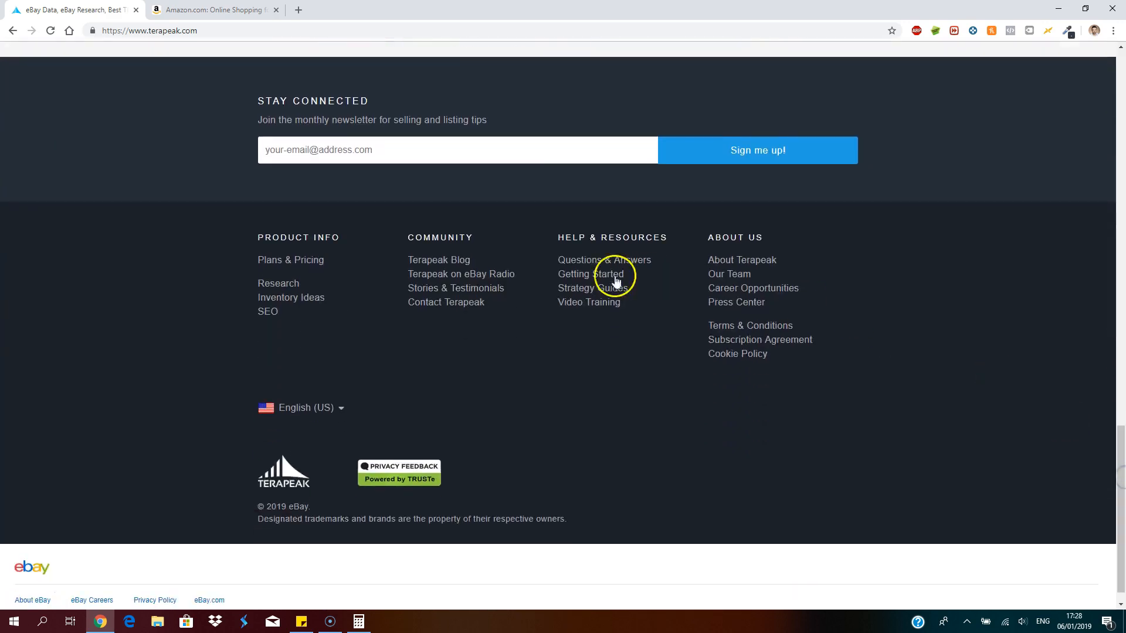
pyautogui.click(282, 261)
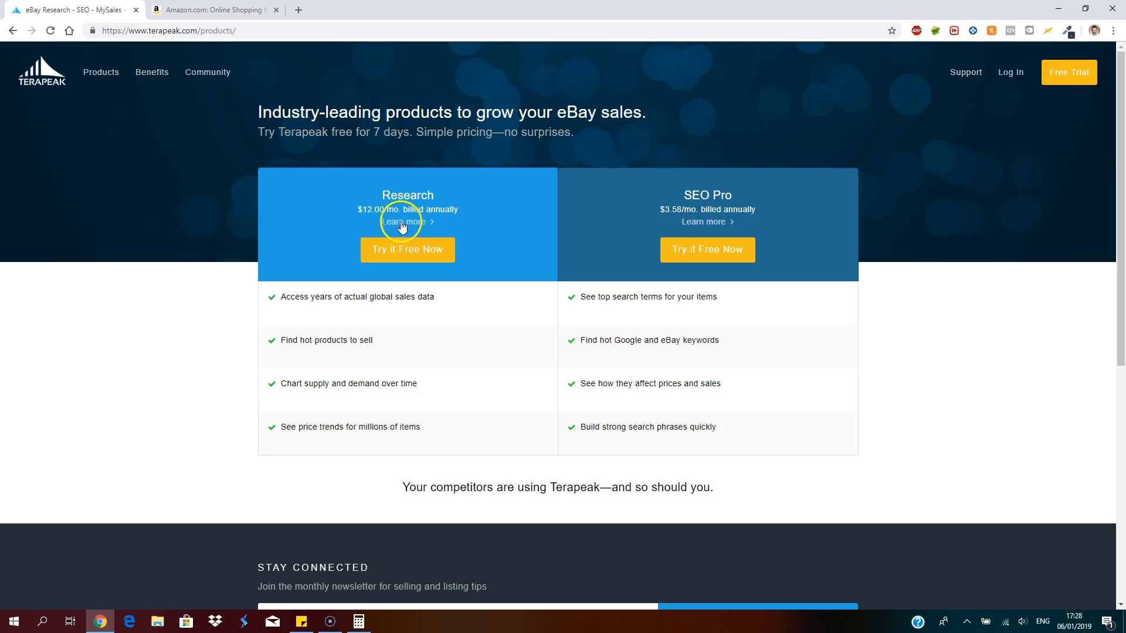
pyautogui.doubleClick(454, 209)
pyautogui.click(455, 210)
pyautogui.hotkey('alt', 'Left')
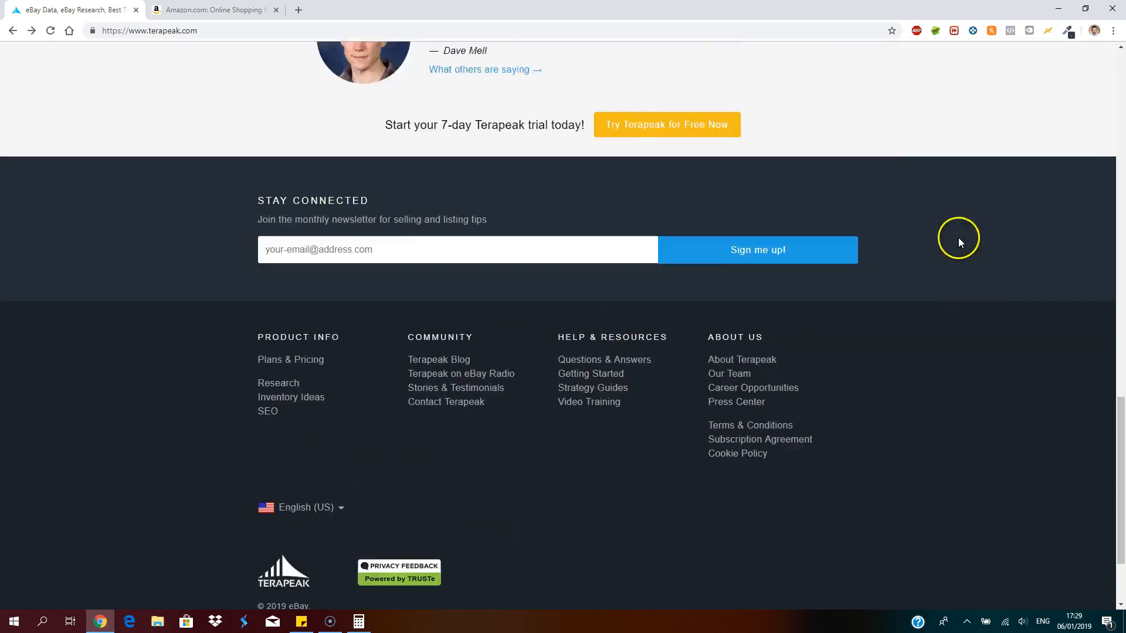
# - Log in to Terapeak and get the Research page's Product Title search ready for keywords
pyautogui.click(1064, 113)
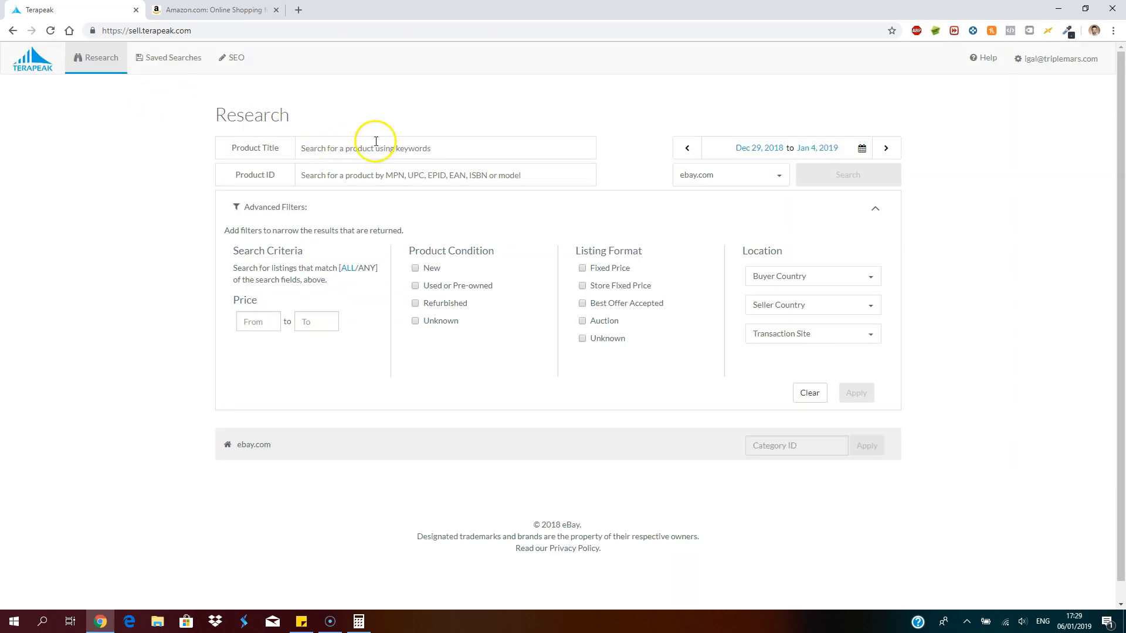
pyautogui.click(378, 147)
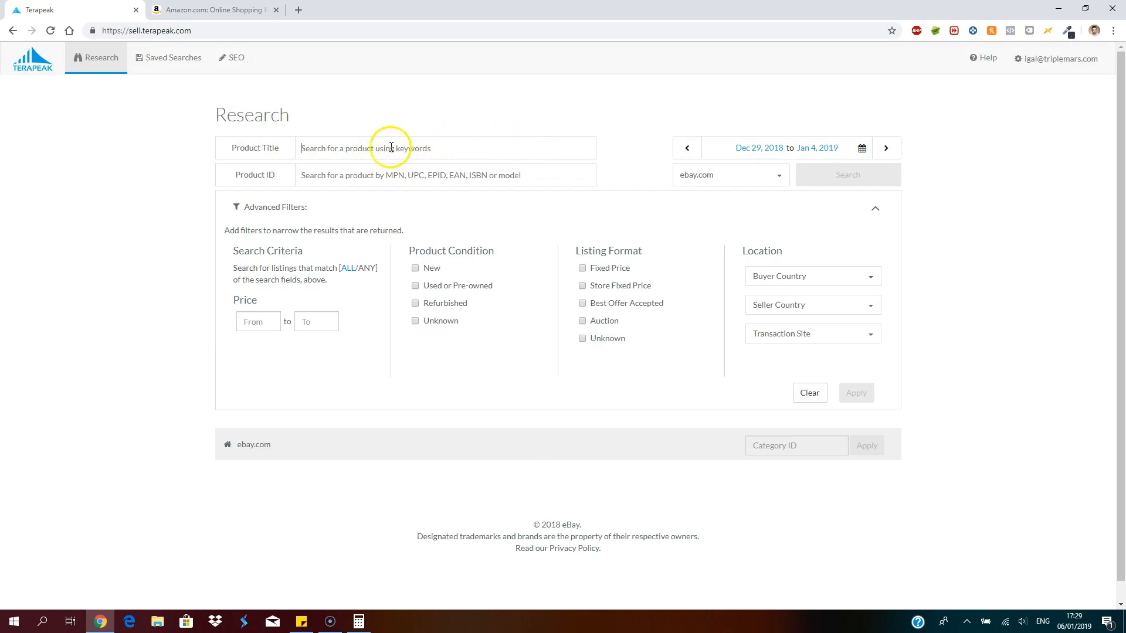
pyautogui.moveTo(218, 115); pyautogui.dragTo(301, 115)
pyautogui.click(302, 118)
pyautogui.click(367, 148)
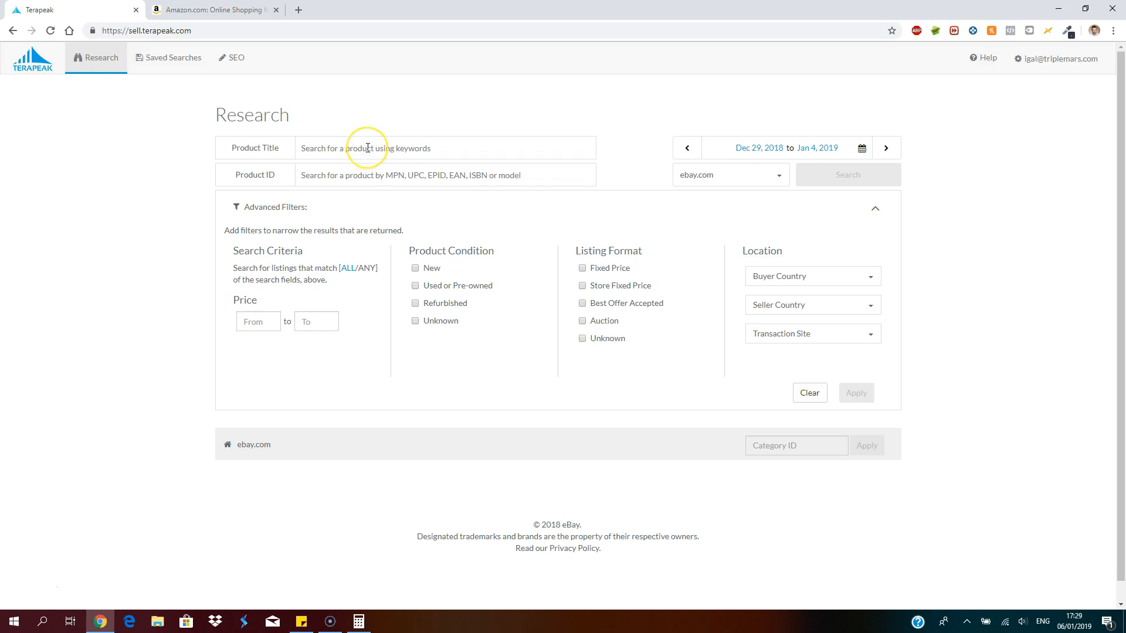
# - Try to search for the suggested product title "guitar bass tuner", narrowing from "guitar" to "guitar bass"
pyautogui.write('guitar')
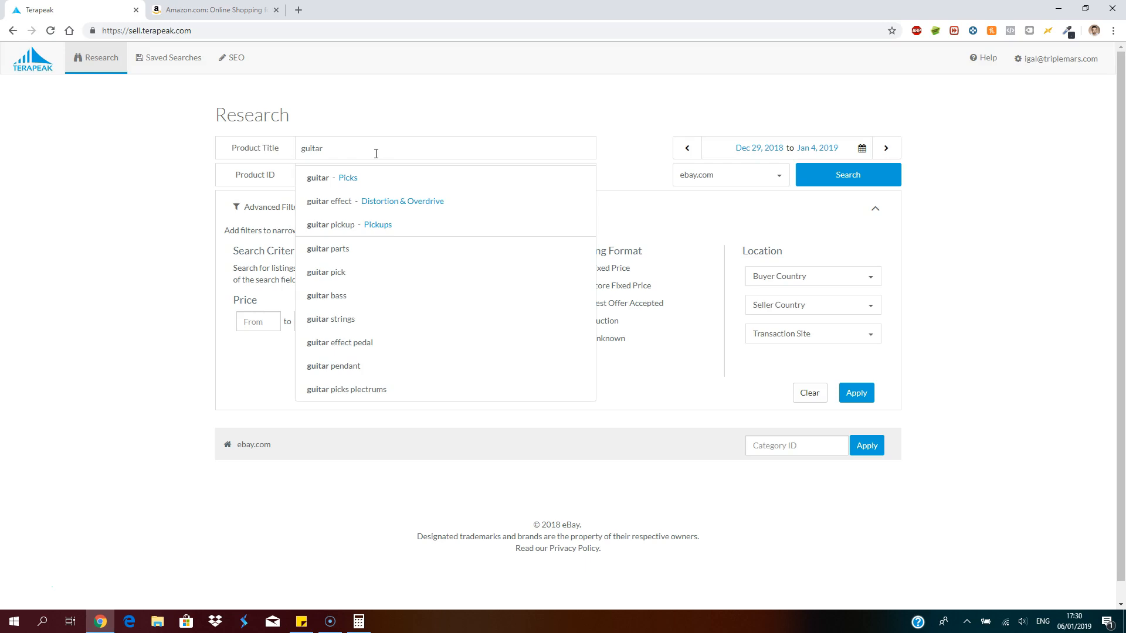
pyautogui.click(375, 160)
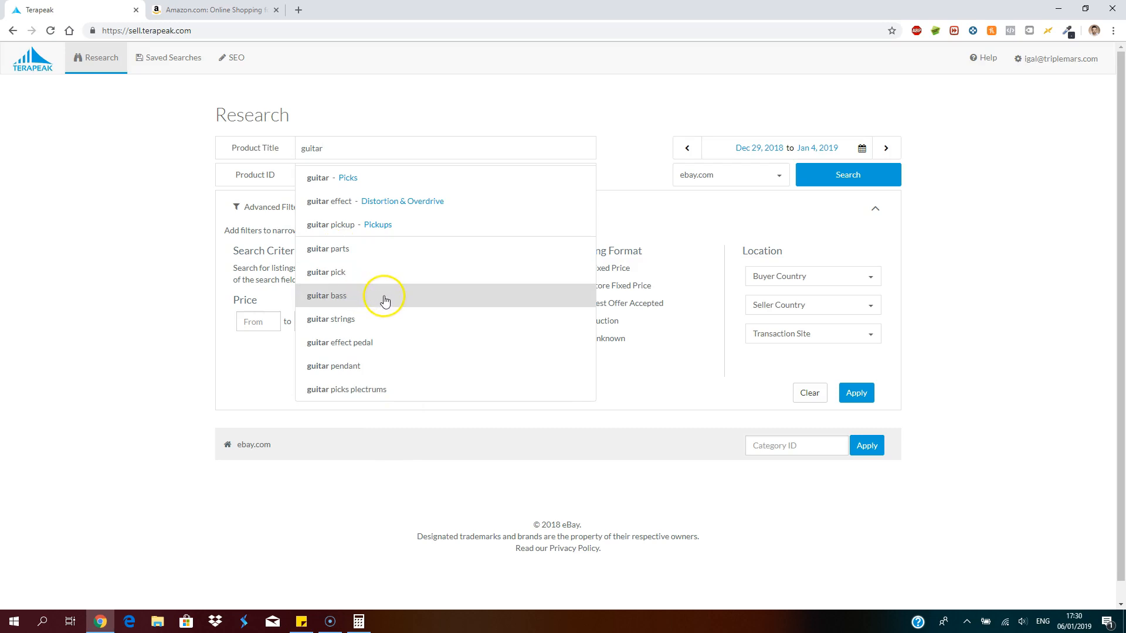
pyautogui.write('bass')
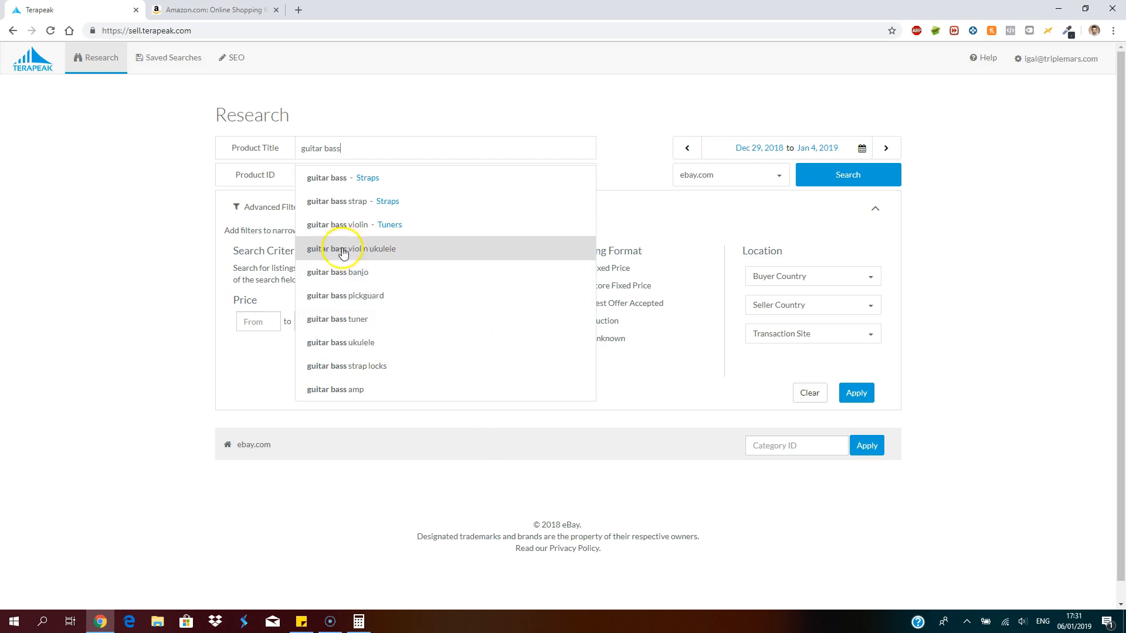
pyautogui.click(369, 323)
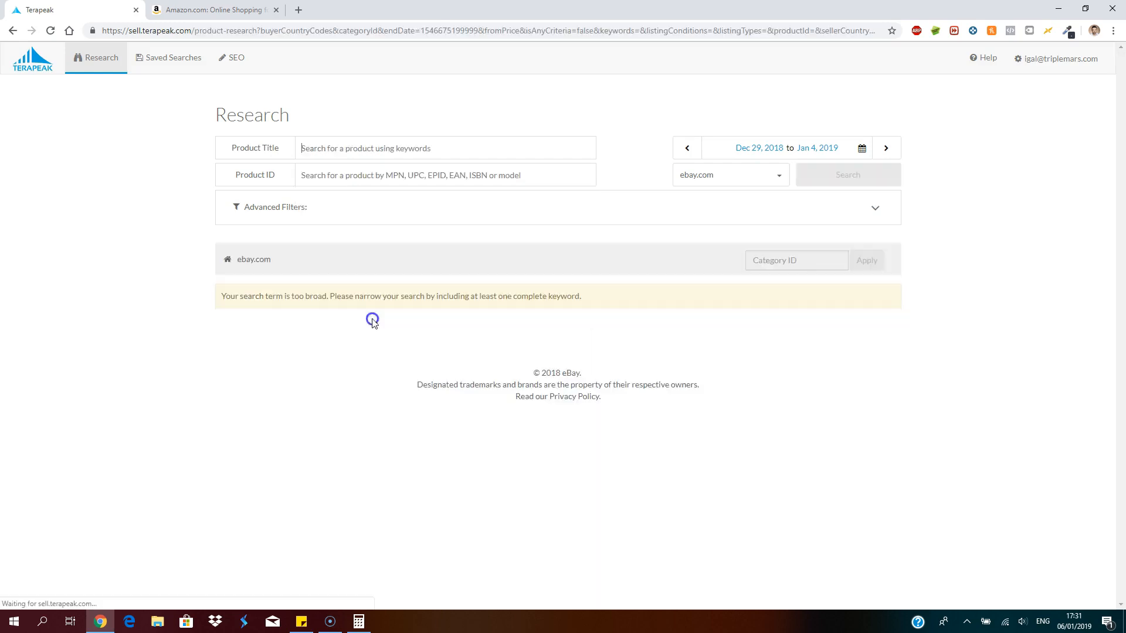
# - Search the eBay sales data for the product title "guitar bass tuner"
pyautogui.click(387, 147)
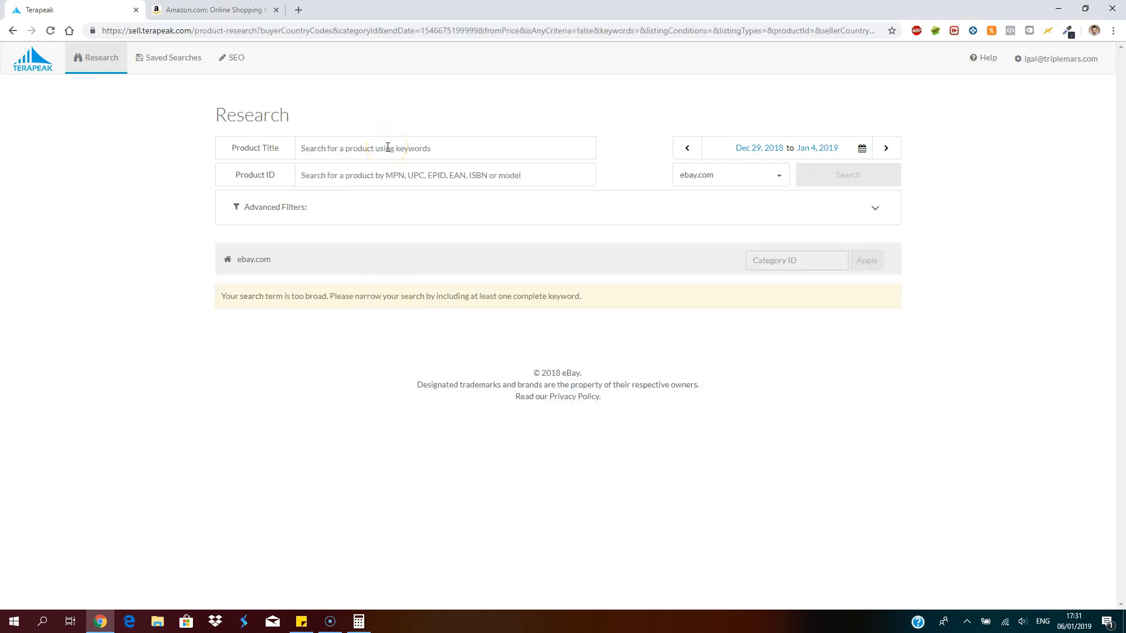
pyautogui.write('guitar bass tuner')
pyautogui.press('Return')
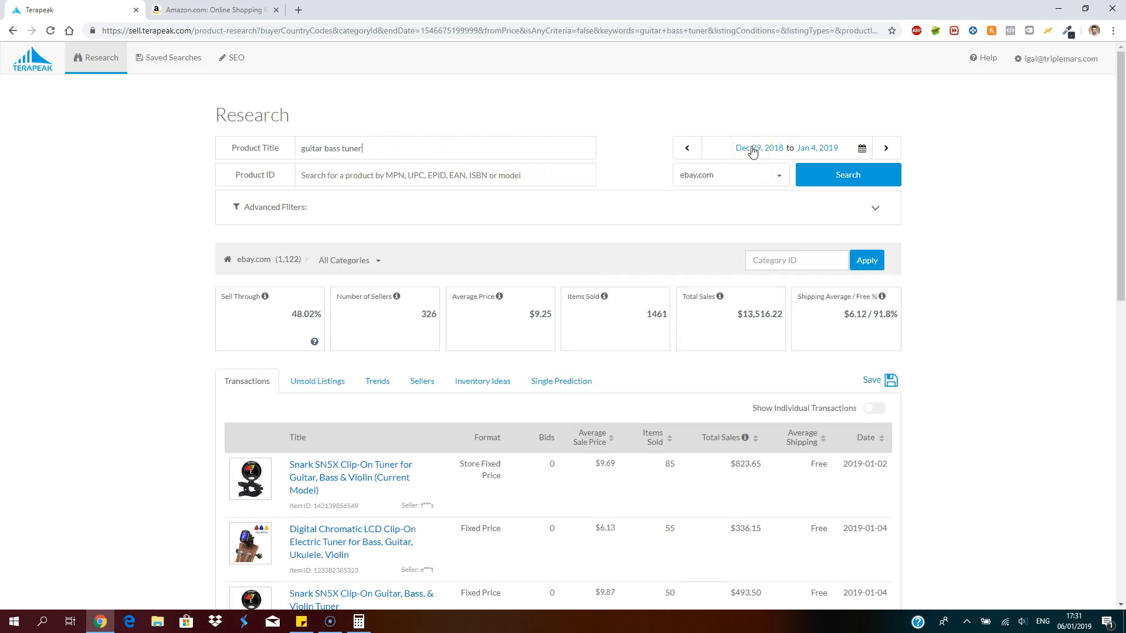
# - Set the research period to 30 days, Dec 6, 2018 to Jan 4, 2019, and rerun the search
pyautogui.click(505, 144)
pyautogui.click(756, 151)
pyautogui.click(662, 174)
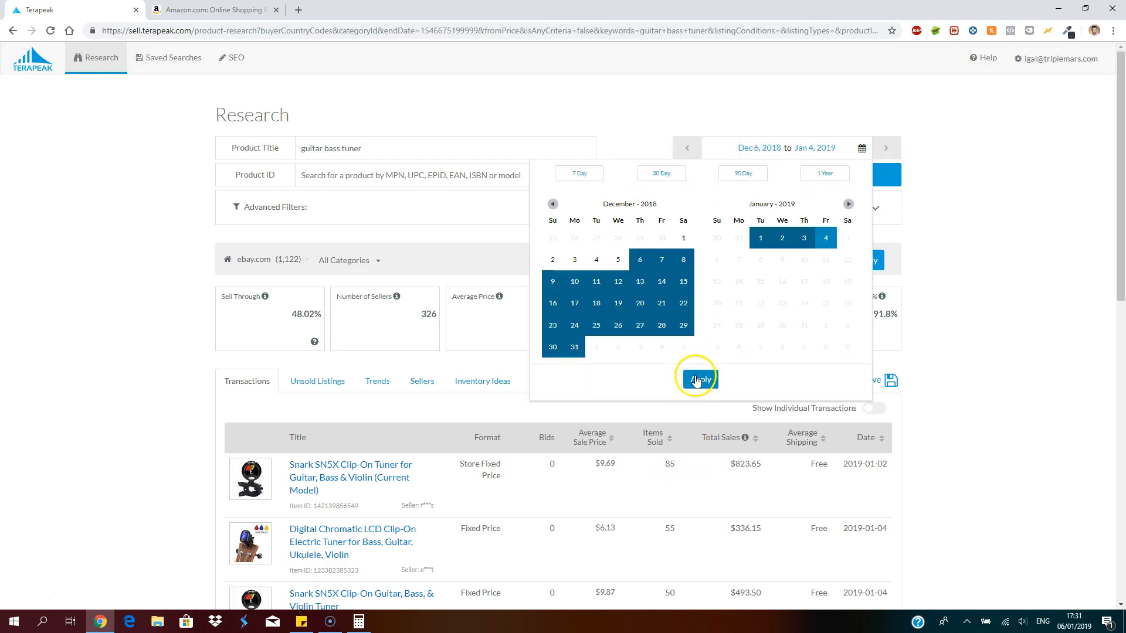
pyautogui.click(698, 380)
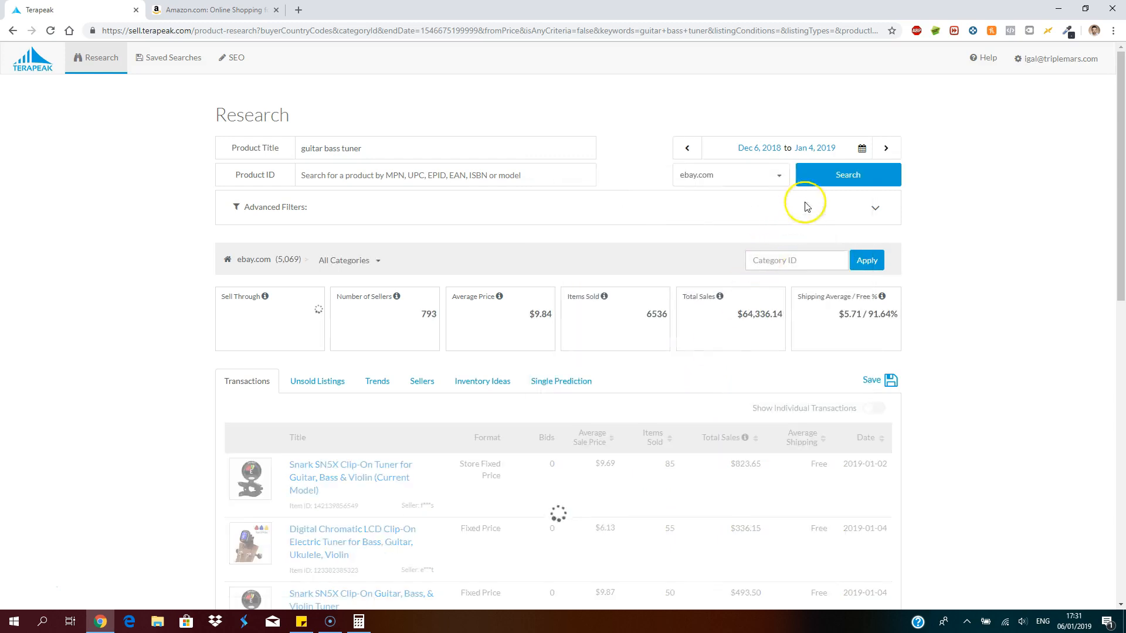
pyautogui.click(840, 182)
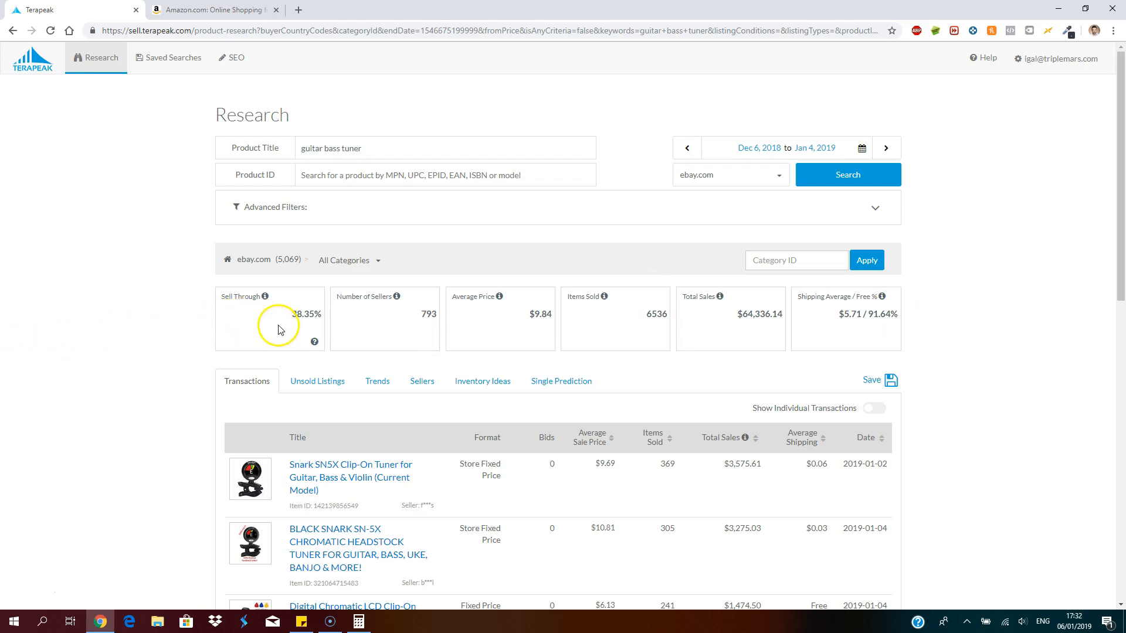
# - Examine the sell-through rate and average price in the summary figures for the guitar bass tuner search
pyautogui.click(301, 316)
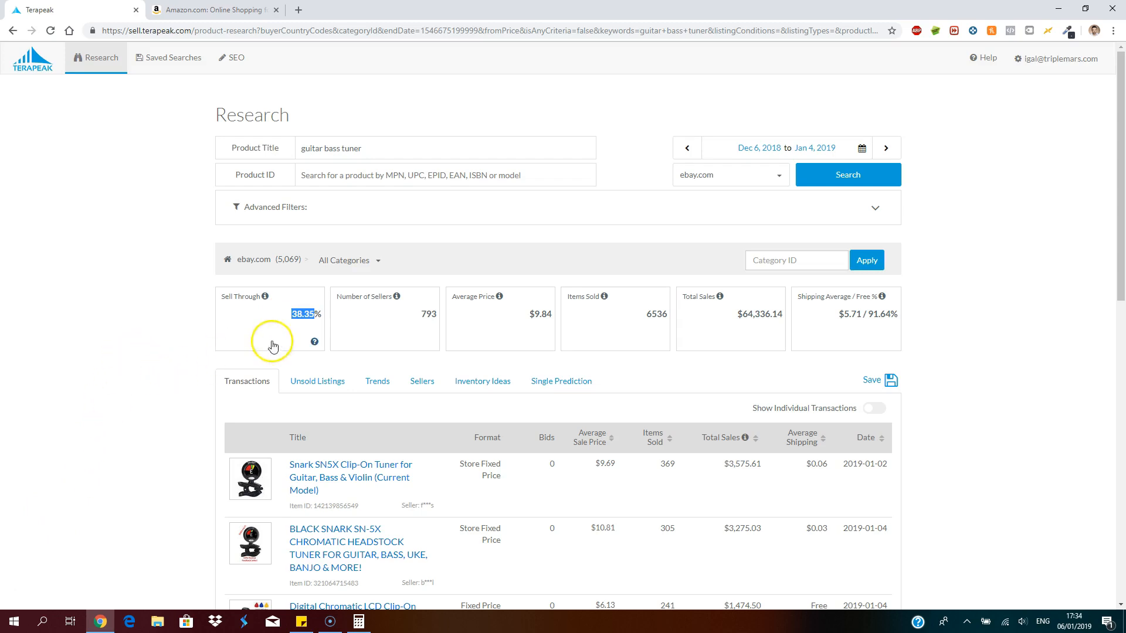
pyautogui.doubleClick(303, 315)
pyautogui.click(305, 316)
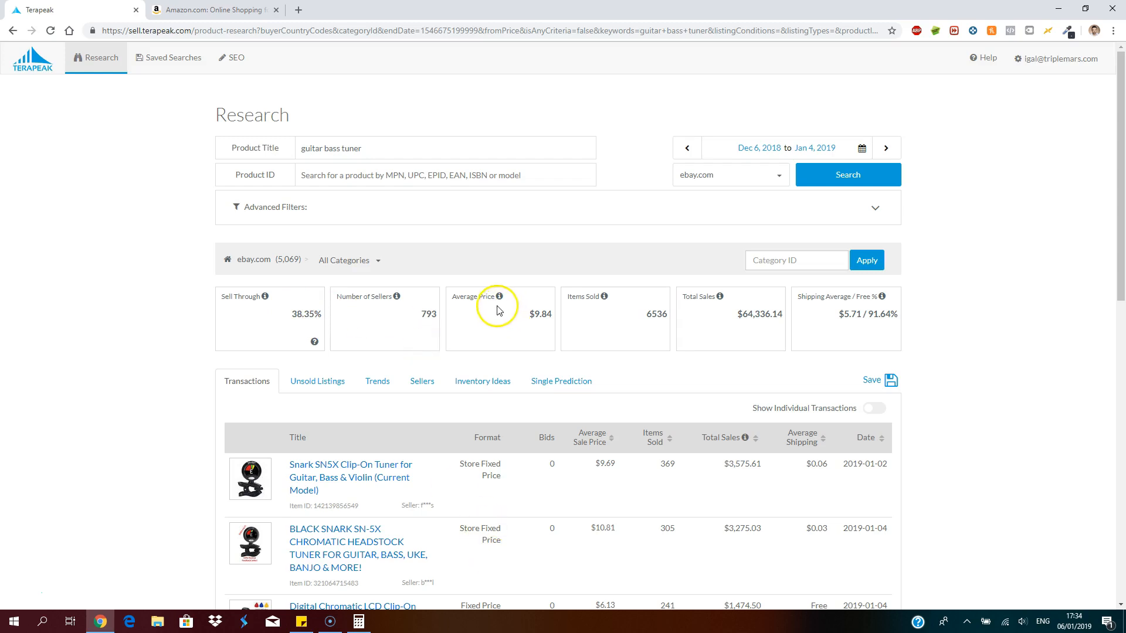
pyautogui.moveTo(528, 314); pyautogui.dragTo(556, 315)
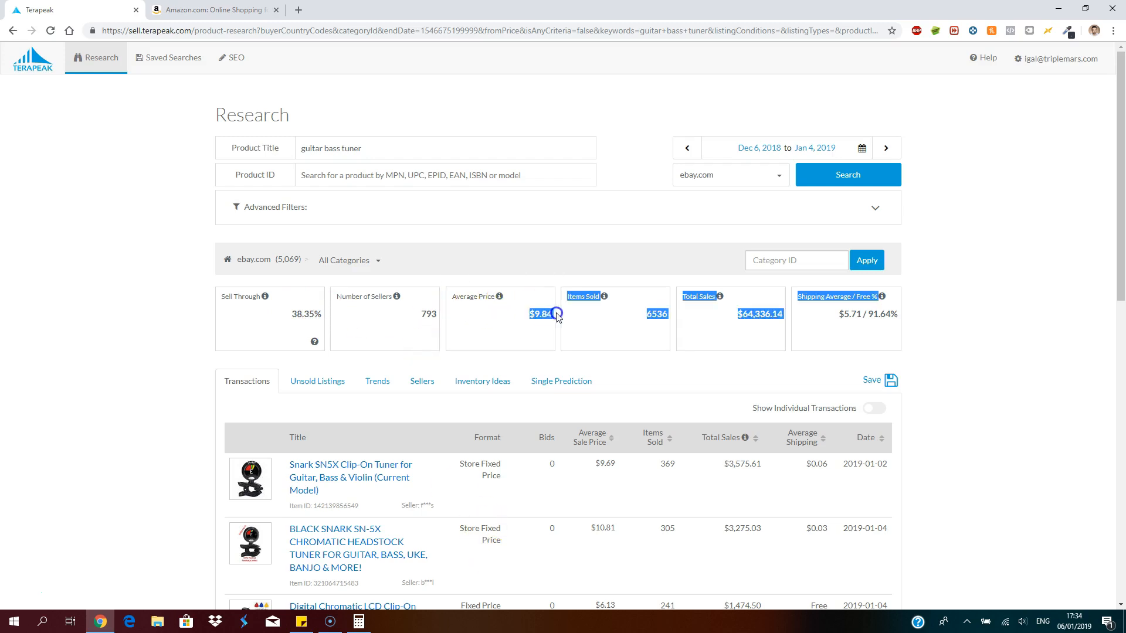
pyautogui.click(541, 314)
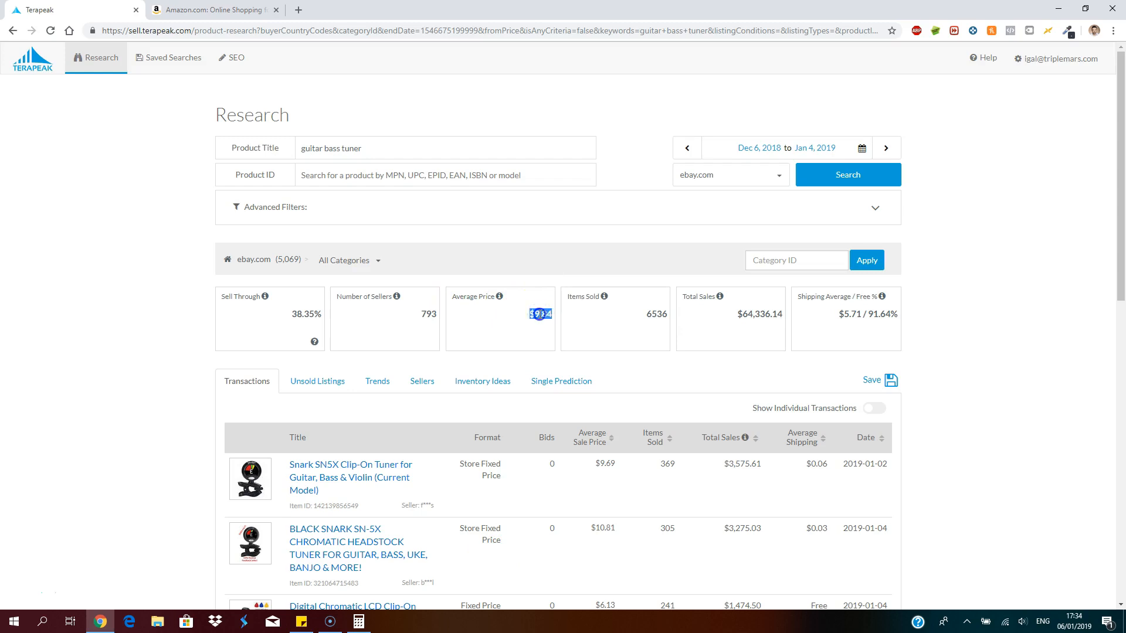
pyautogui.click(510, 322)
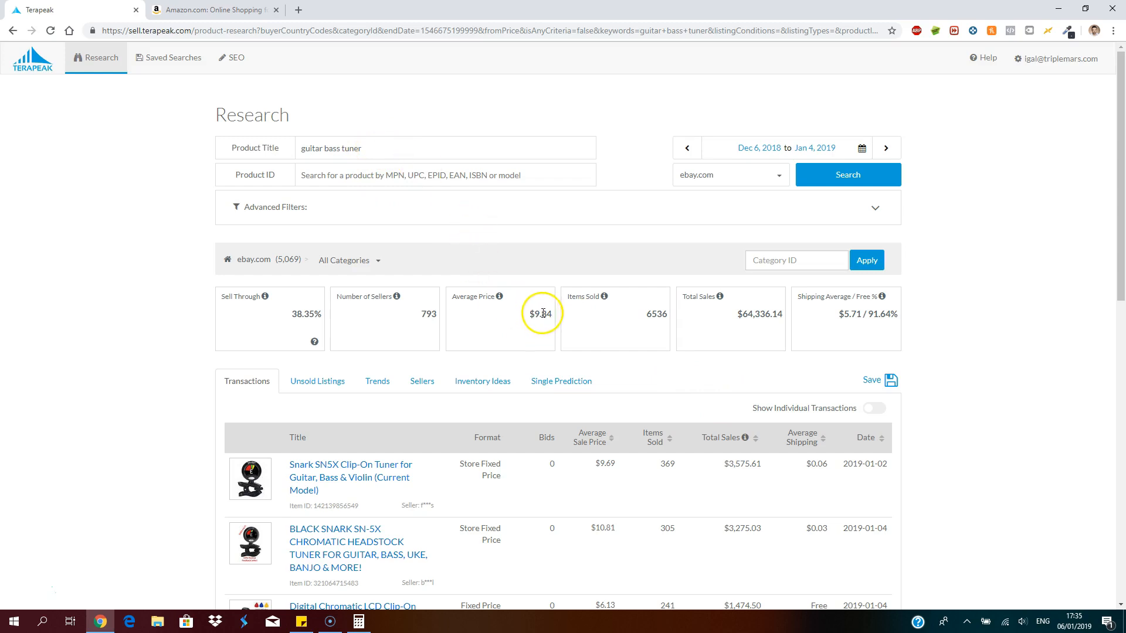
pyautogui.moveTo(527, 314); pyautogui.dragTo(552, 318)
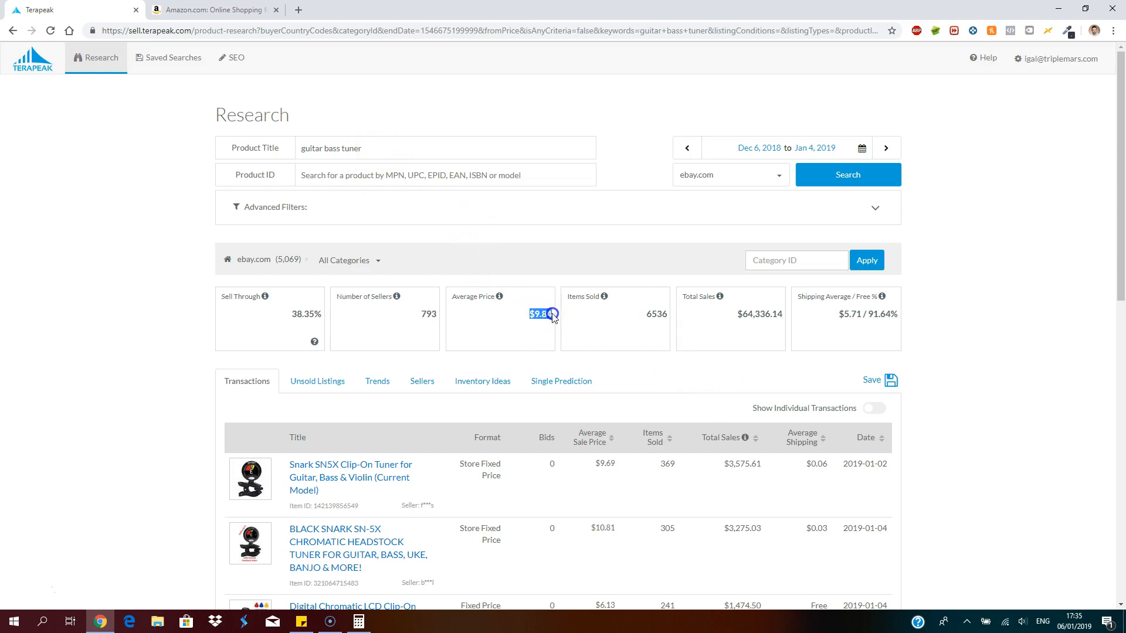
pyautogui.click(545, 313)
# - Look through the transactions list to compare the sold tuners' titles, average sale prices and items sold
pyautogui.scroll(-9, 699, 412)
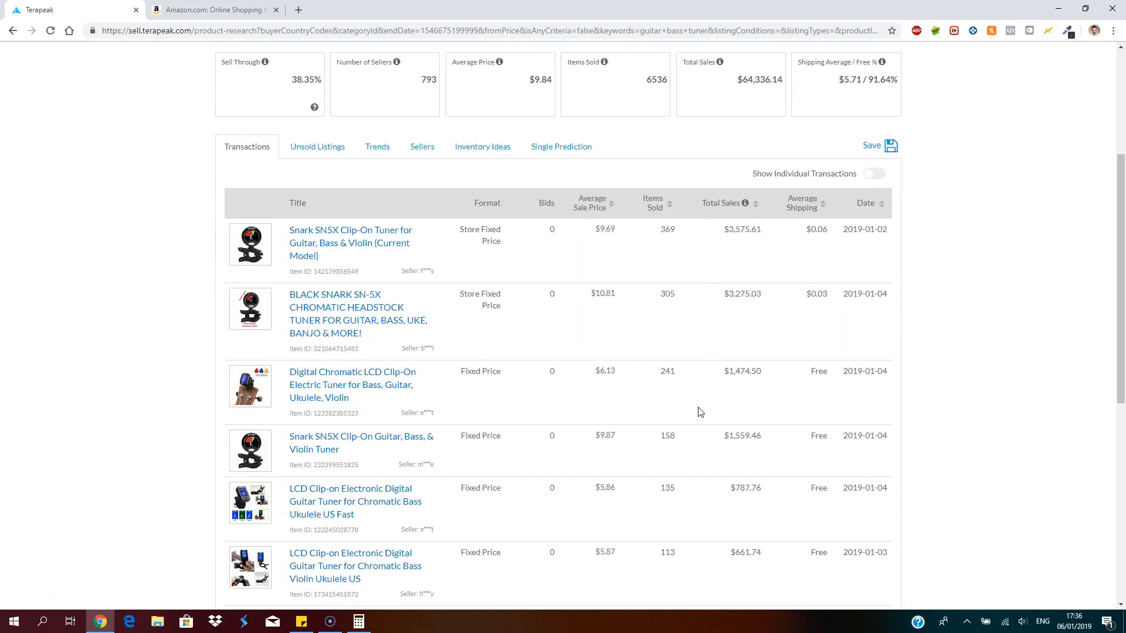
pyautogui.scroll(-3, 699, 412)
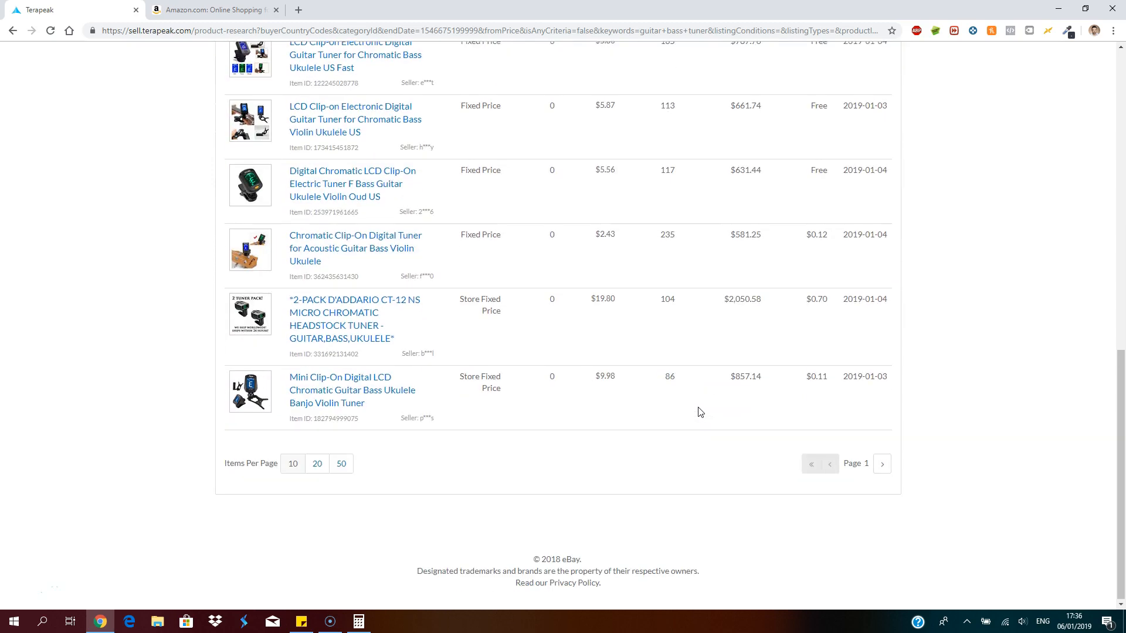
pyautogui.scroll(6, 701, 413)
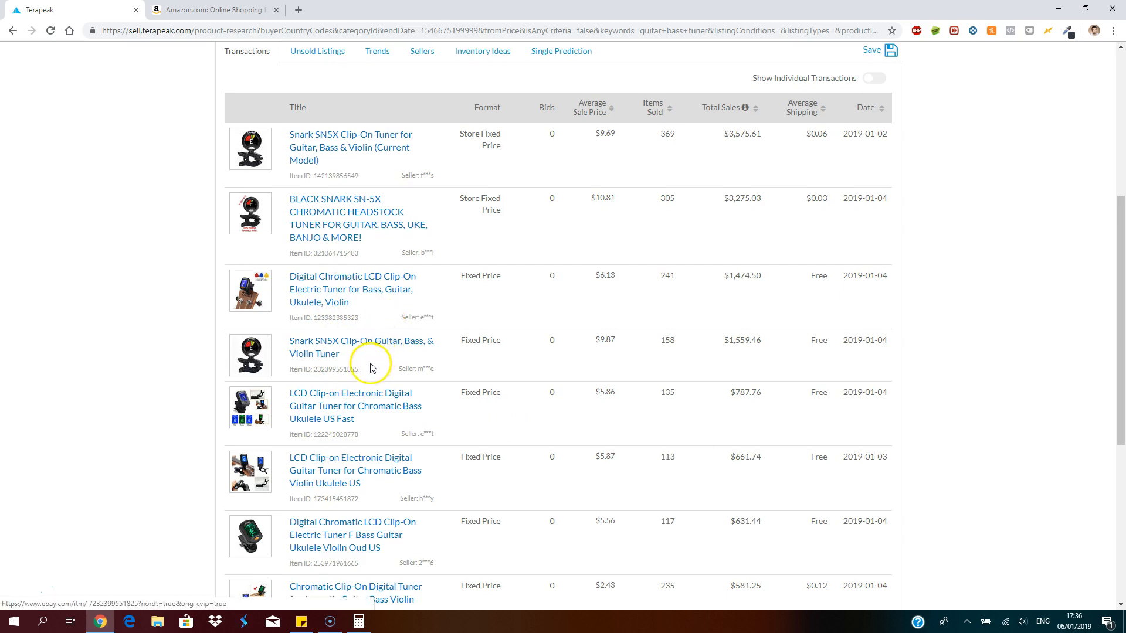
pyautogui.scroll(4, 376, 449)
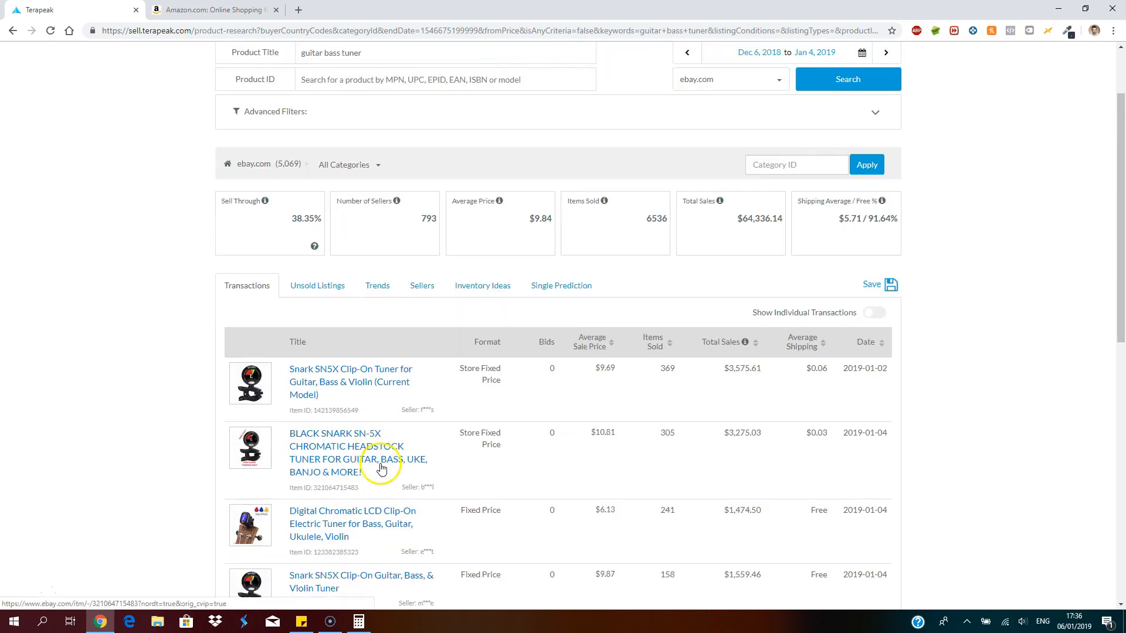
pyautogui.scroll(-4, 381, 469)
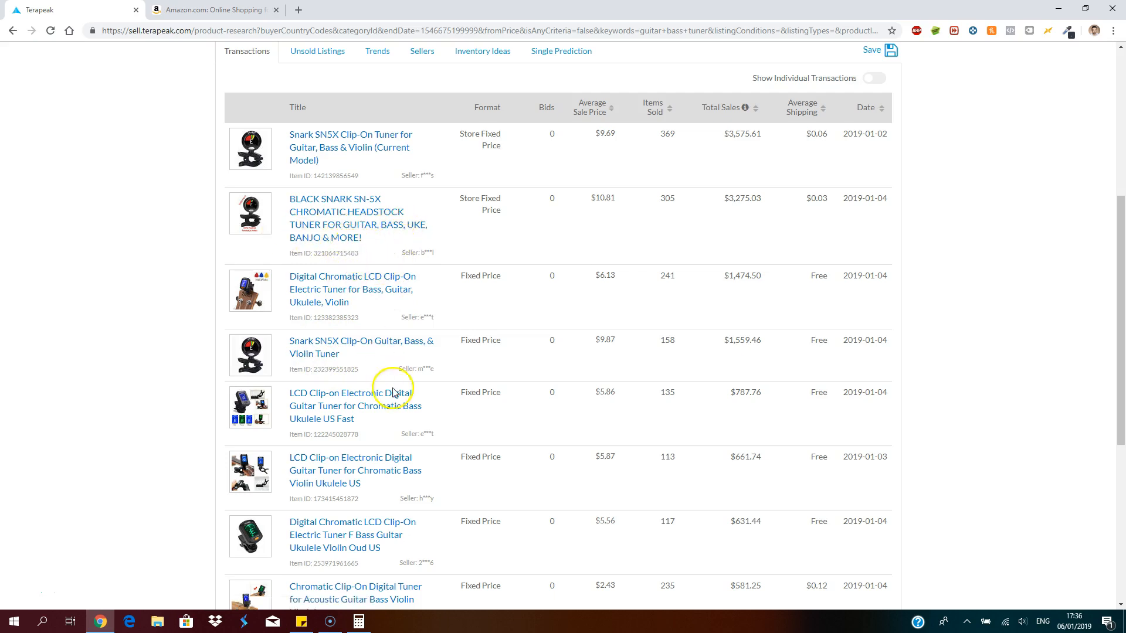
pyautogui.scroll(-5, 397, 397)
pyautogui.scroll(10, 398, 399)
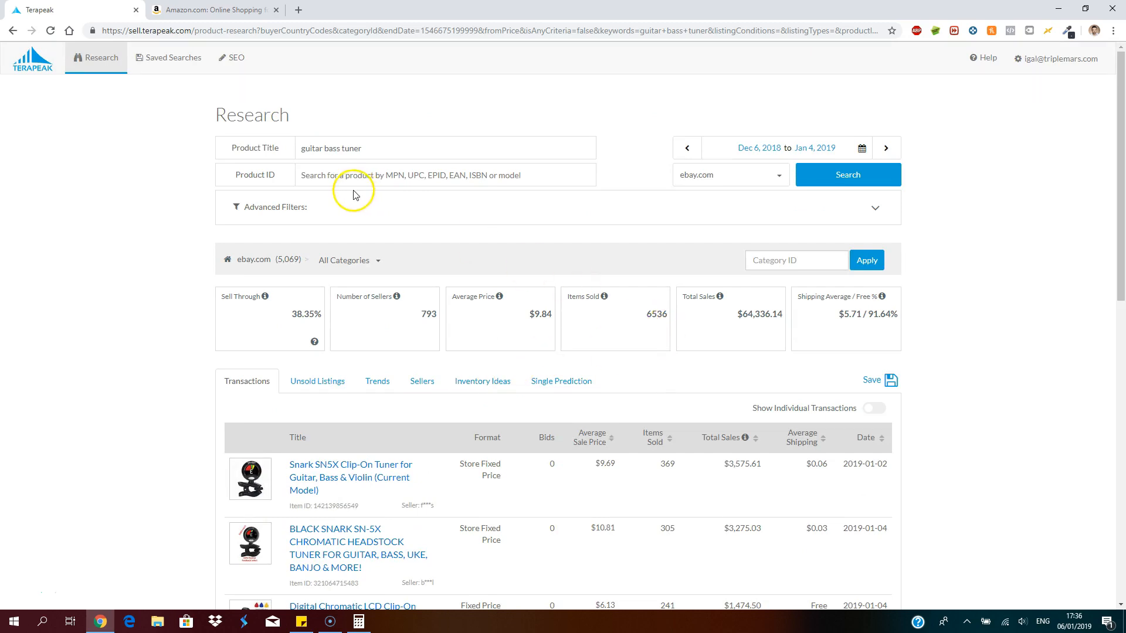
# - Copy the product title keywords "guitar bass tuner" from Terapeak and search Amazon for them
pyautogui.click(536, 313)
pyautogui.click(236, 153)
pyautogui.hotkey('ctrl', 'c')
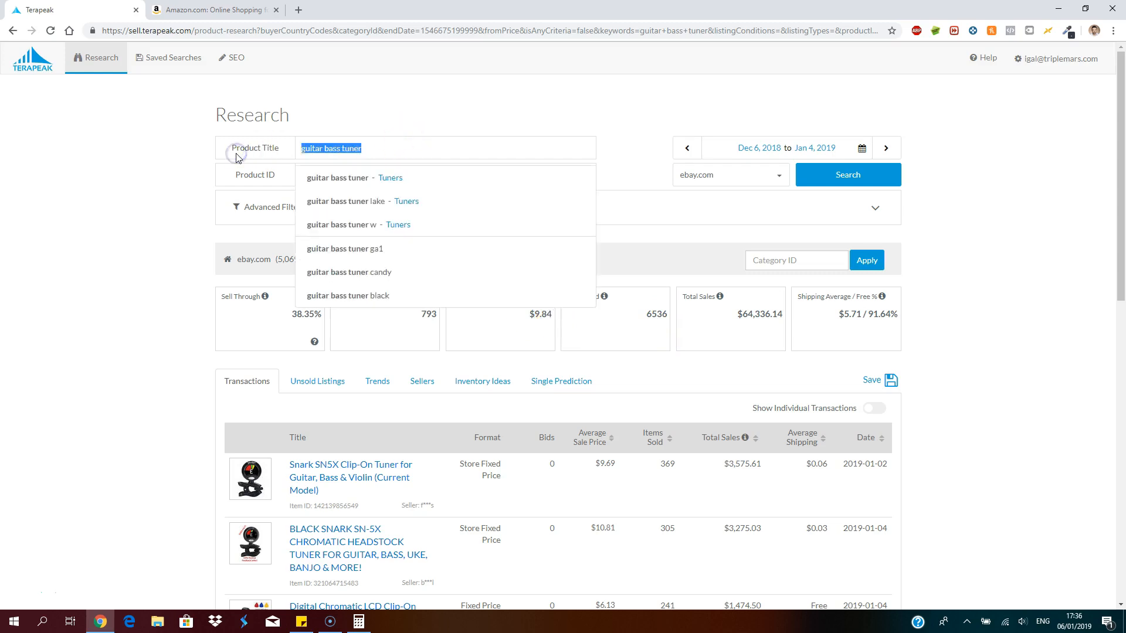
pyautogui.click(205, 10)
pyautogui.click(281, 93)
pyautogui.hotkey('ctrl', 'v')
pyautogui.press('Return')
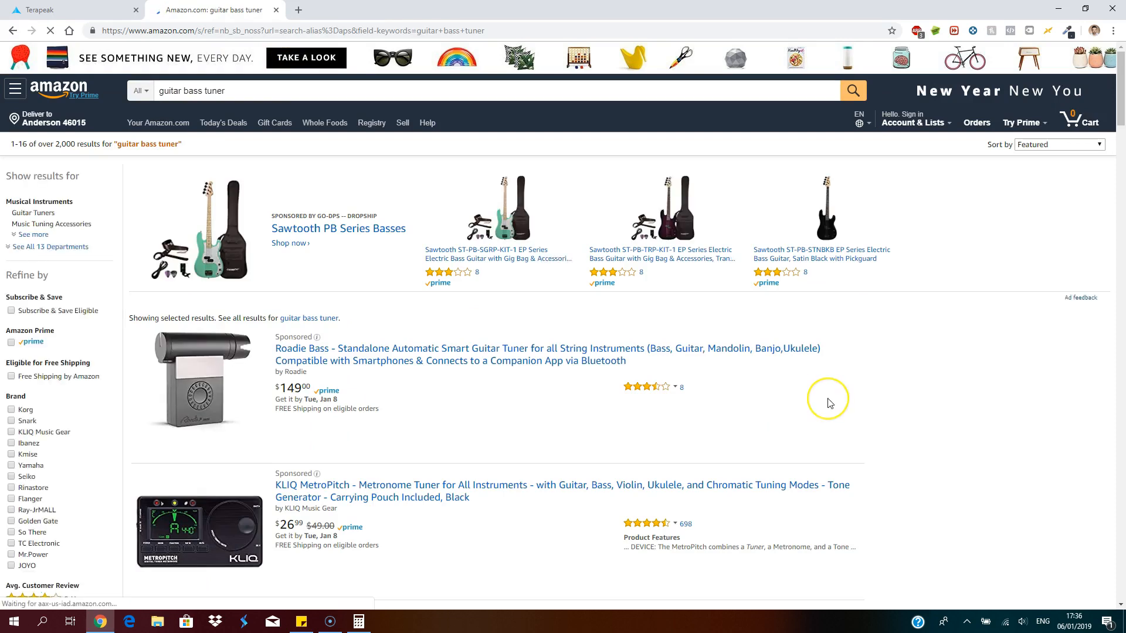
# - Limit the Amazon results to Prime items and sort them by Price: Low to High
pyautogui.click(12, 344)
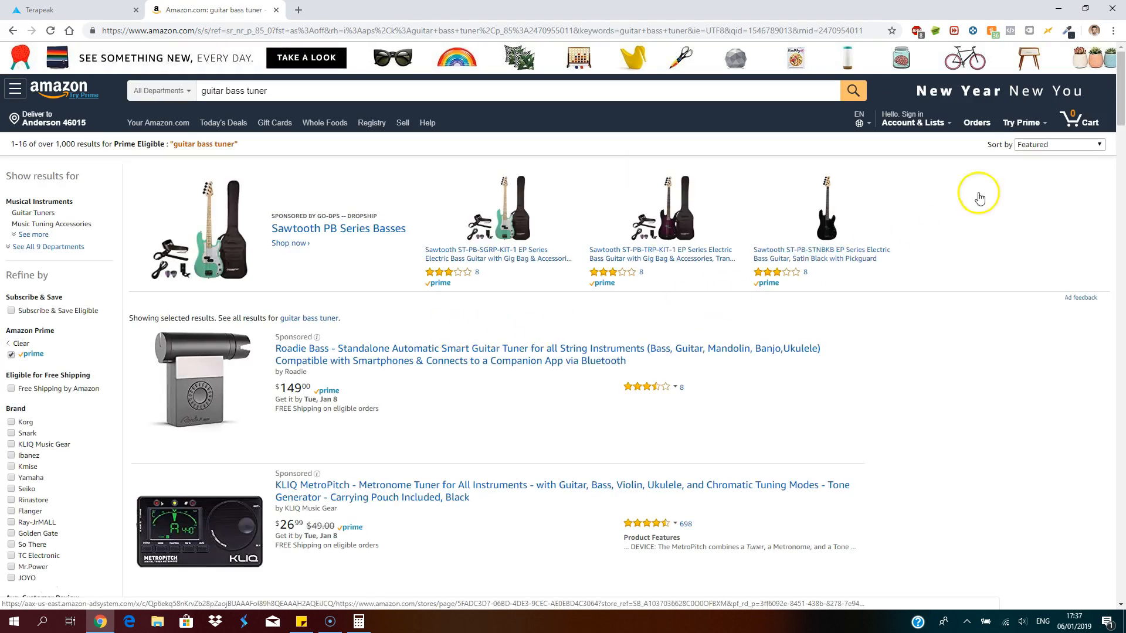
pyautogui.click(1058, 145)
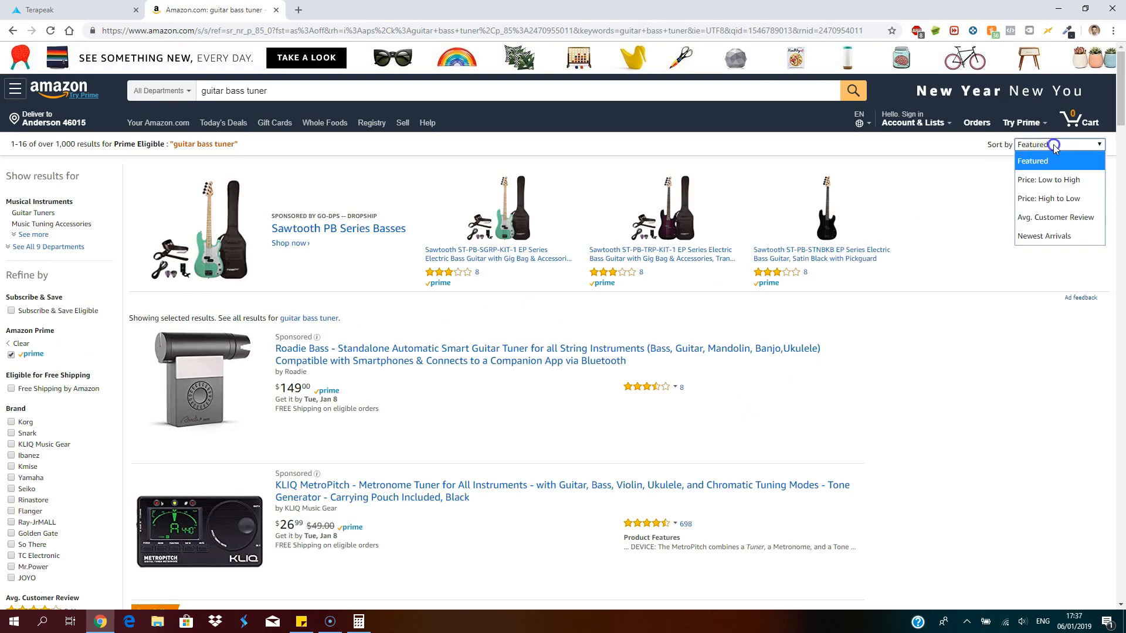
pyautogui.click(1049, 180)
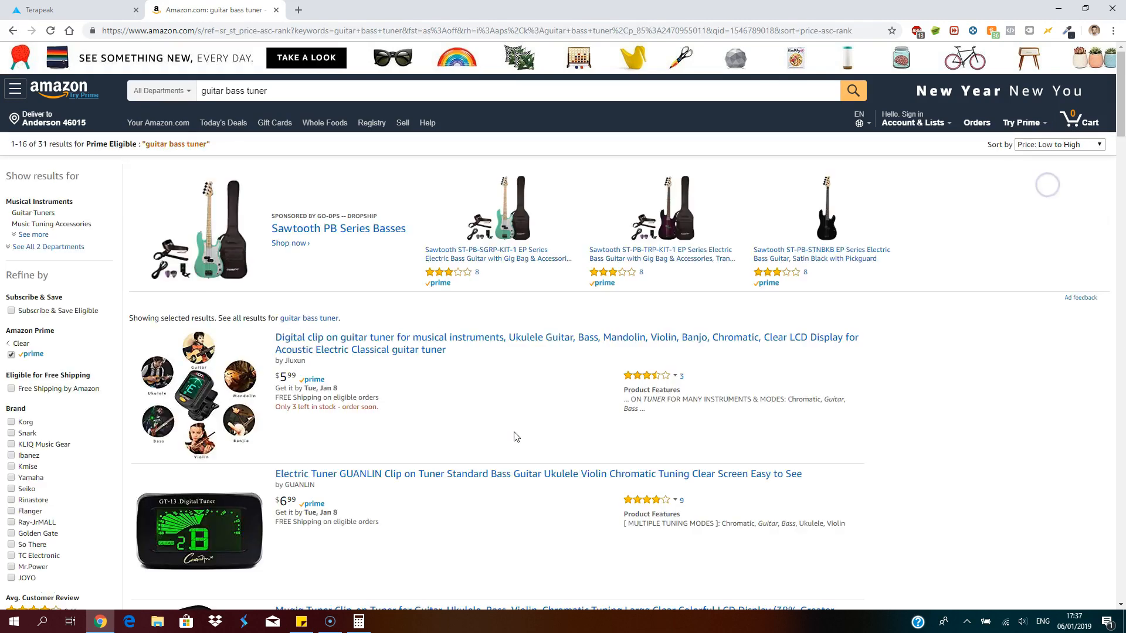
pyautogui.scroll(-4, 515, 436)
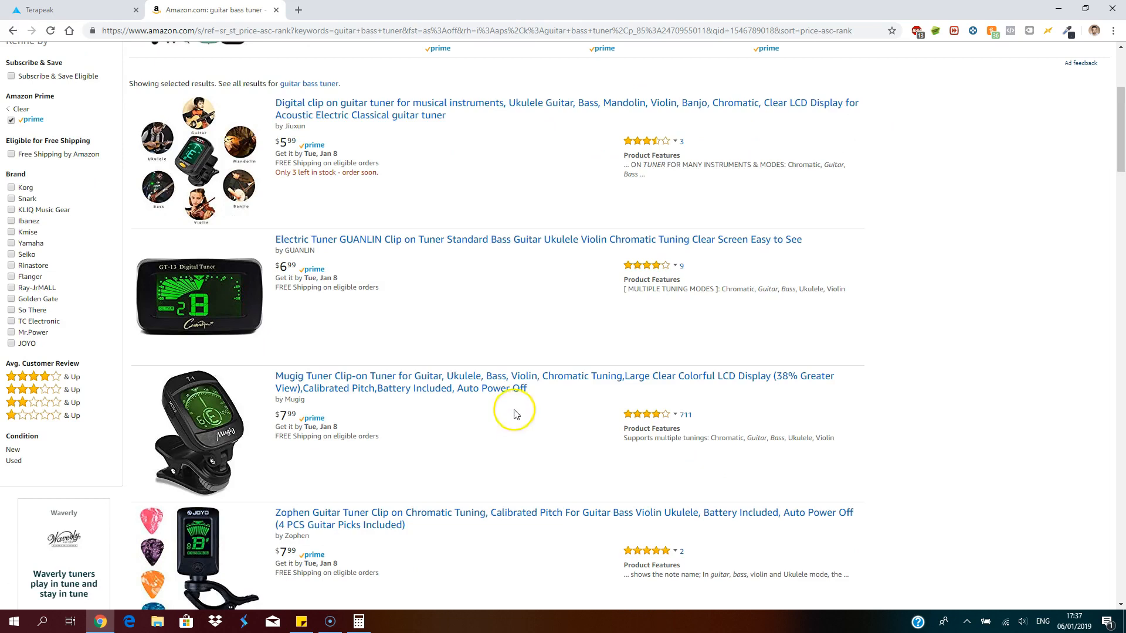
# - Look through the price-sorted Amazon Prime results for a cheap guitar bass tuner that matches the sold ones
pyautogui.scroll(-3, 501, 352)
pyautogui.scroll(-15, 502, 358)
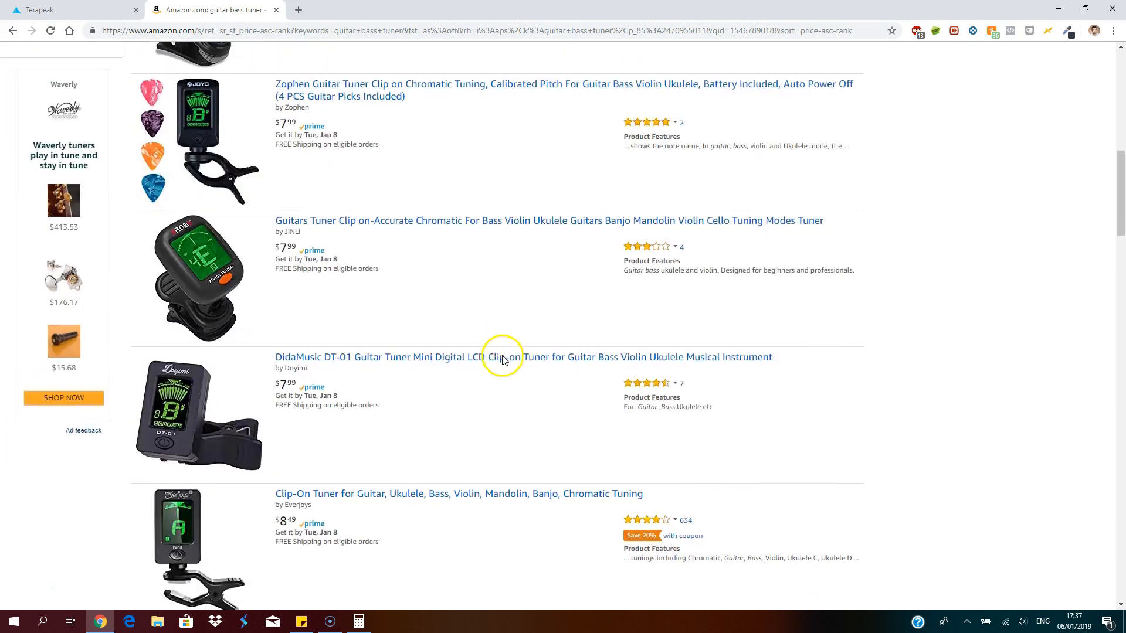
pyautogui.scroll(-12, 503, 361)
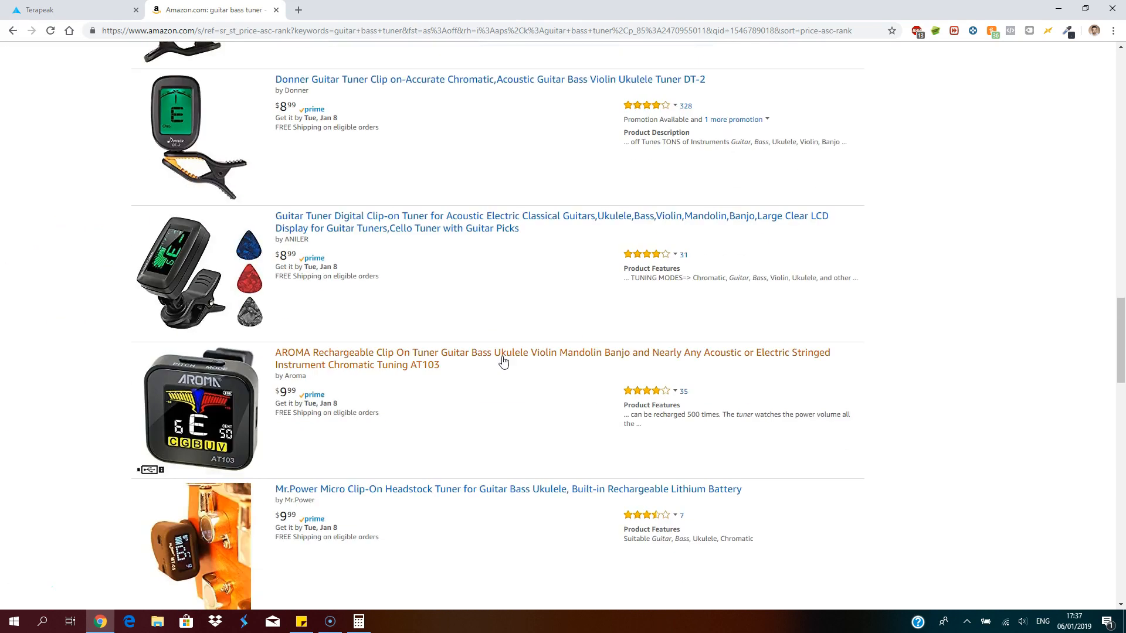
pyautogui.scroll(20, 503, 363)
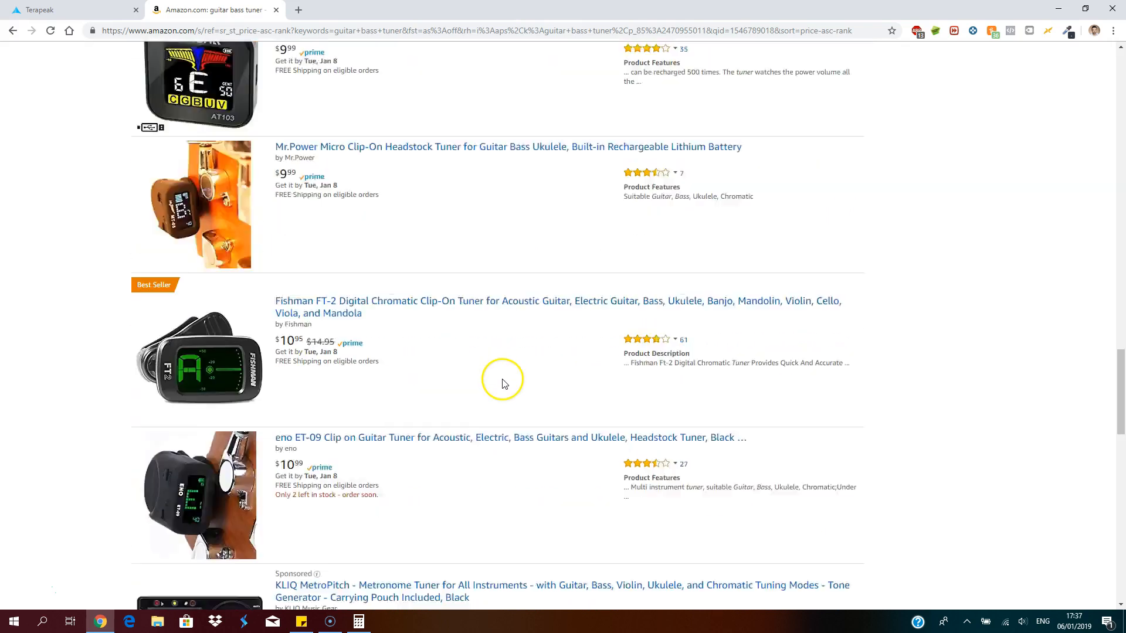
pyautogui.scroll(-1, 516, 407)
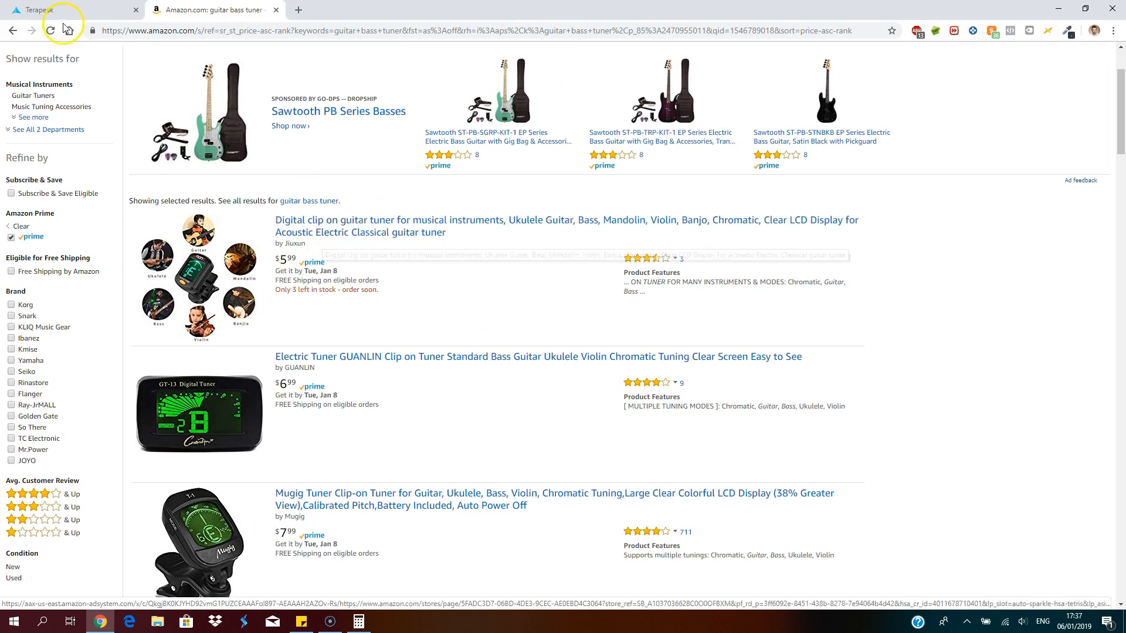
# - Compare Terapeak's average sold price for guitar bass tuners with the cheapest tuner prices on Amazon
pyautogui.click(39, 10)
pyautogui.click(138, 324)
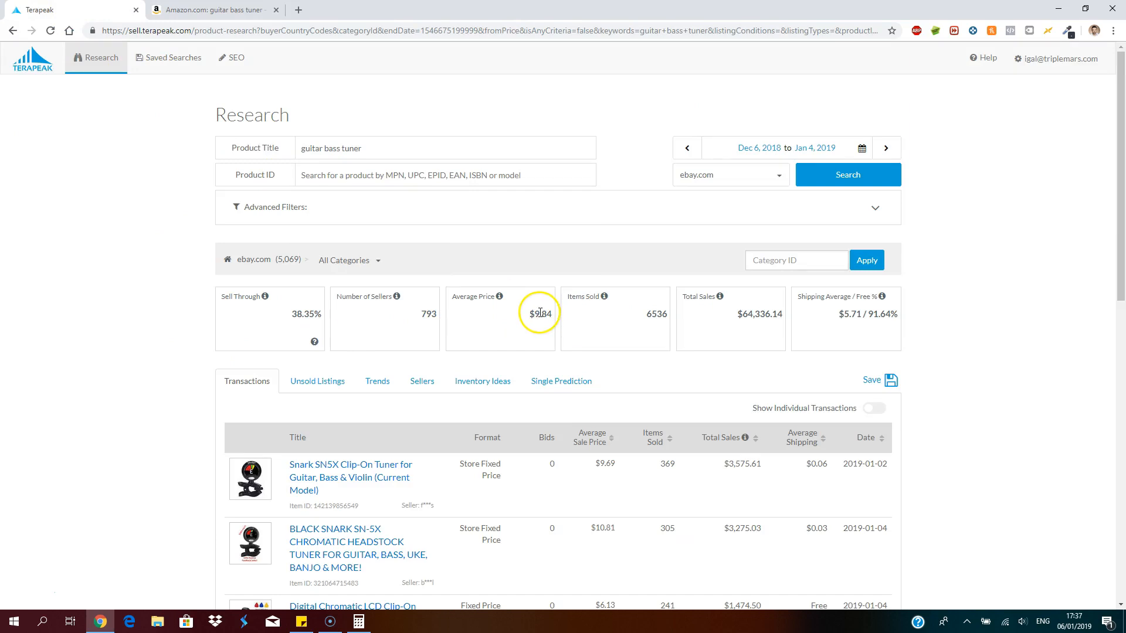
pyautogui.click(220, 10)
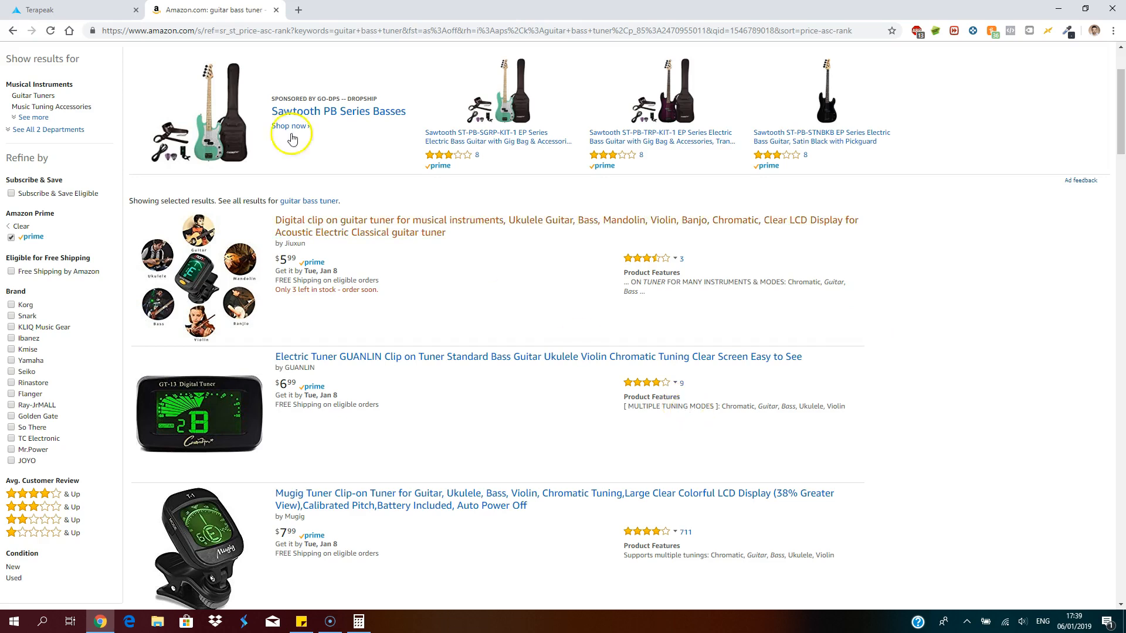
# - Open the SEO title builder in Terapeak and enter the keywords Guitar, Bass and Tuner
pyautogui.click(57, 13)
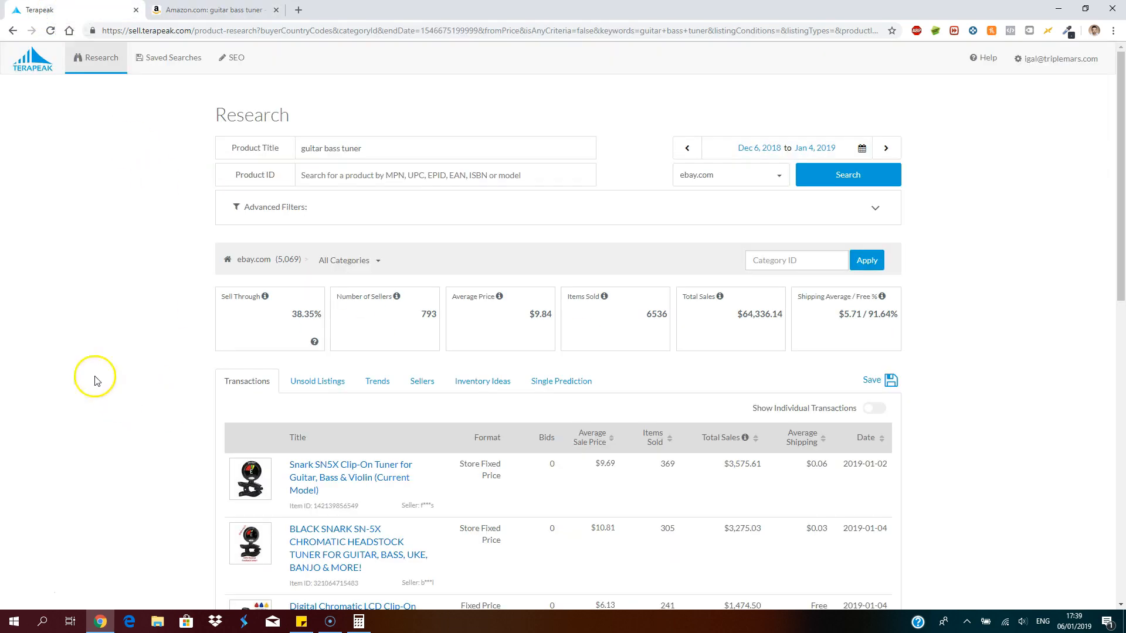
pyautogui.click(233, 61)
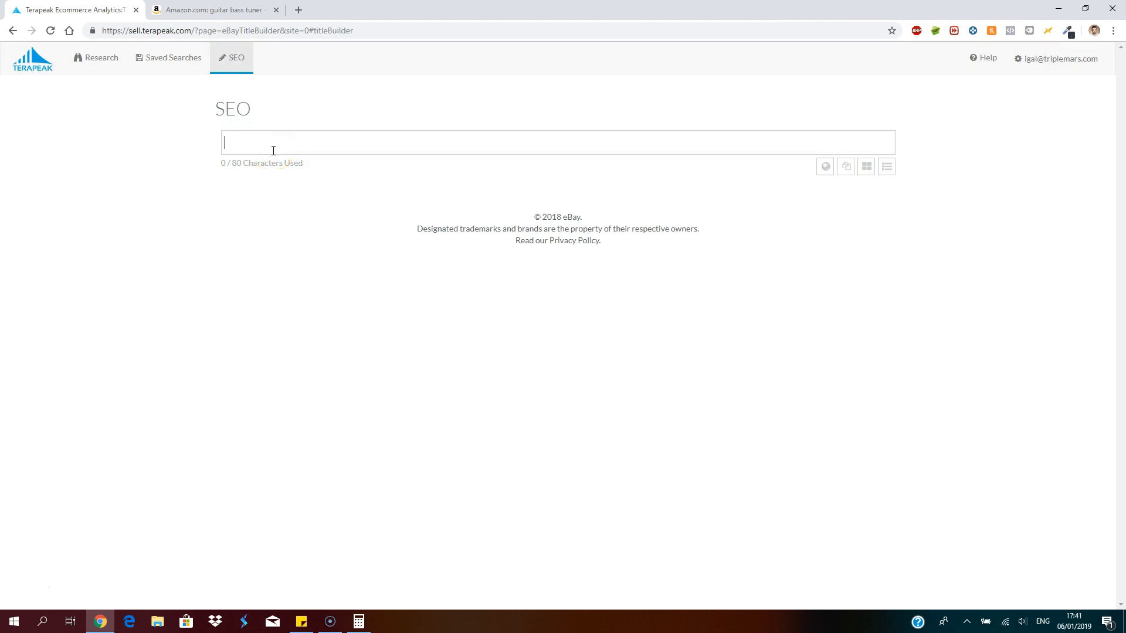
pyautogui.write('guitar')
pyautogui.press('Return')
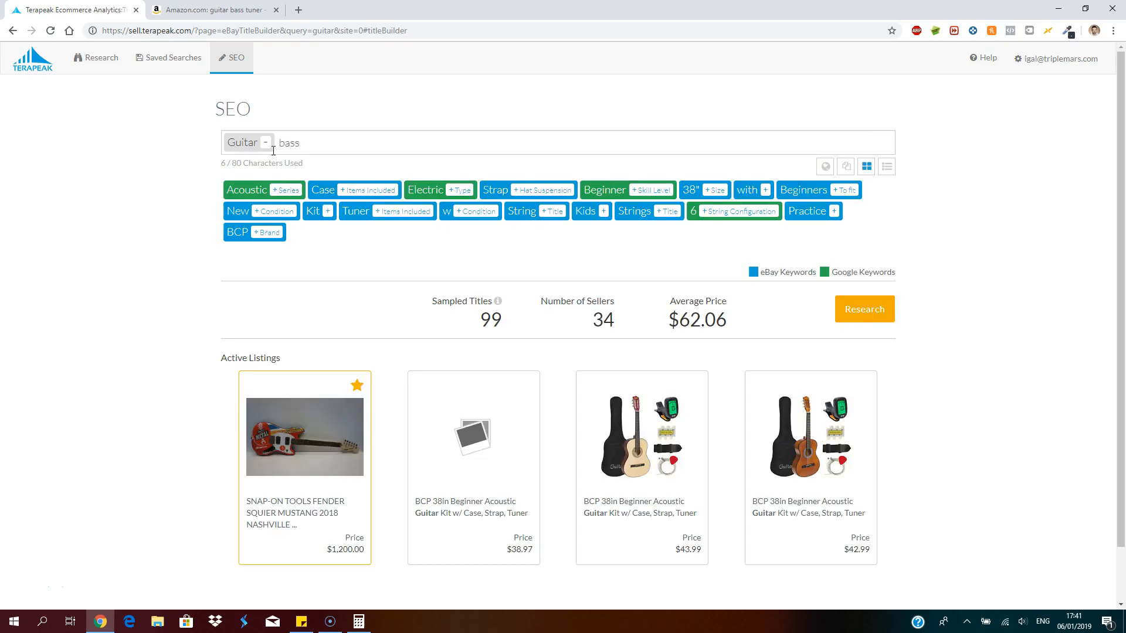
pyautogui.write('bass')
pyautogui.press('Return')
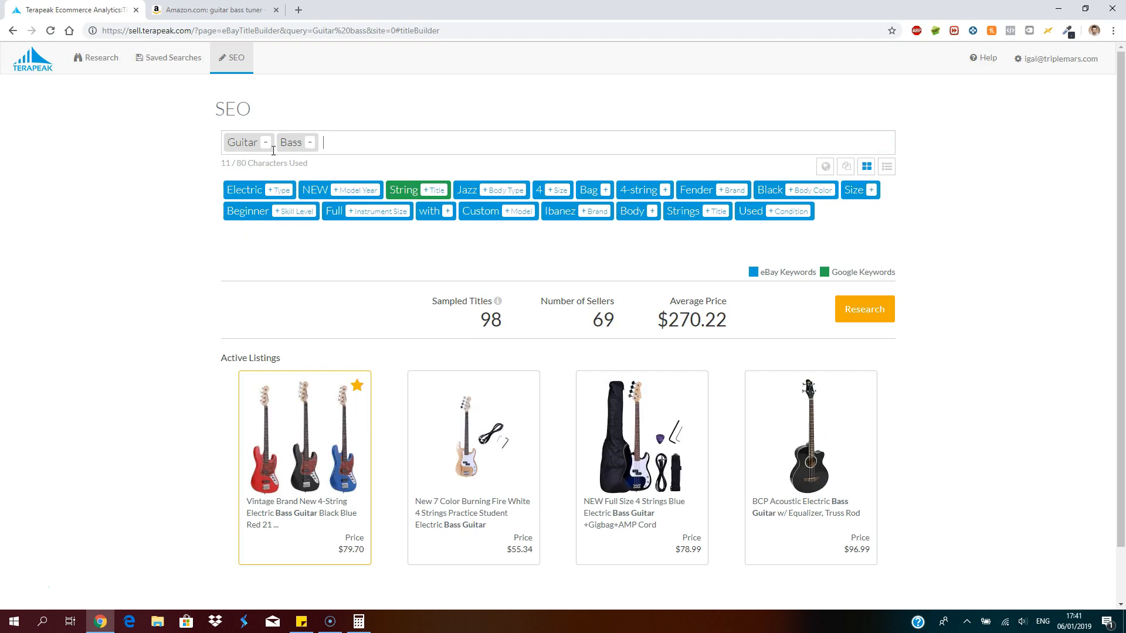
pyautogui.press('Return')
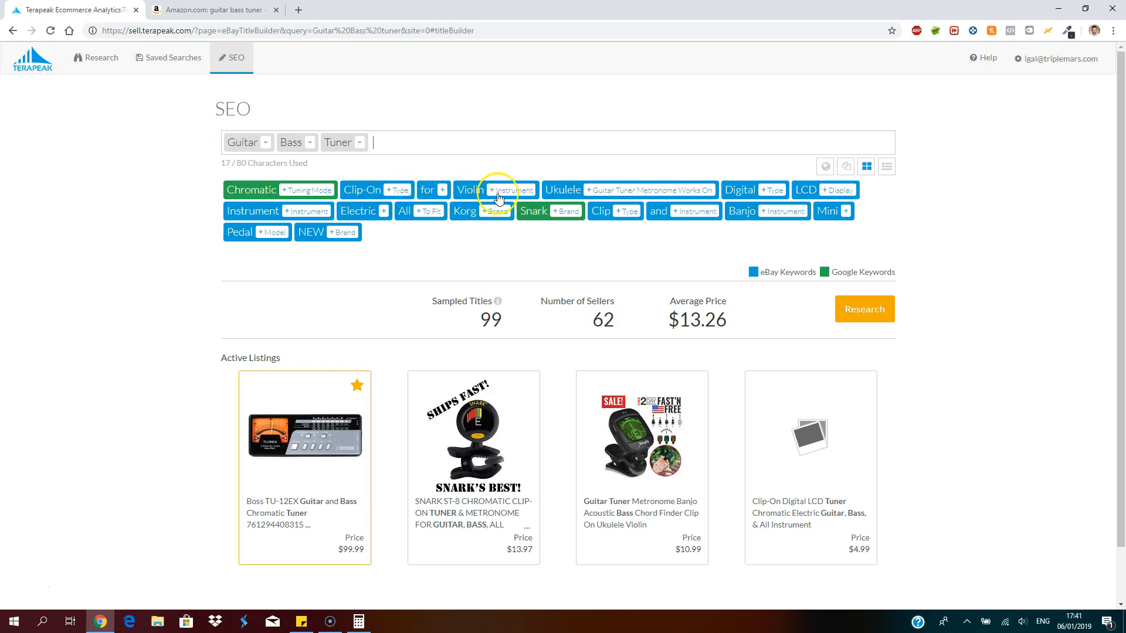
# - Add the suggested keywords Clip-On, for, Ukulele, Digital and LCD to the listing title
pyautogui.click(378, 144)
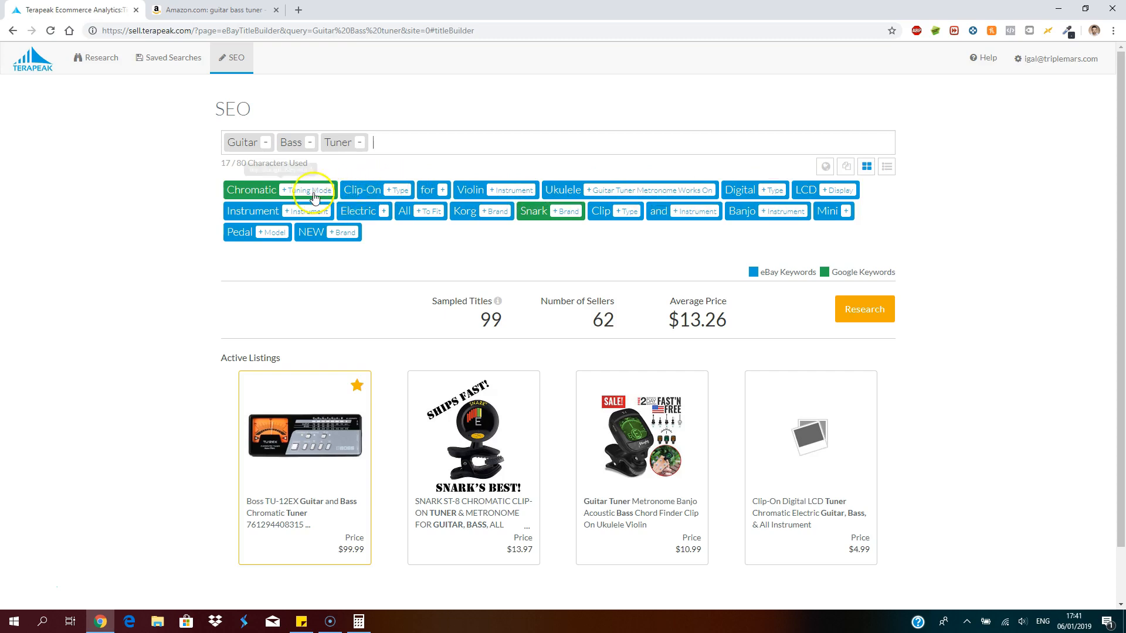
pyautogui.click(250, 195)
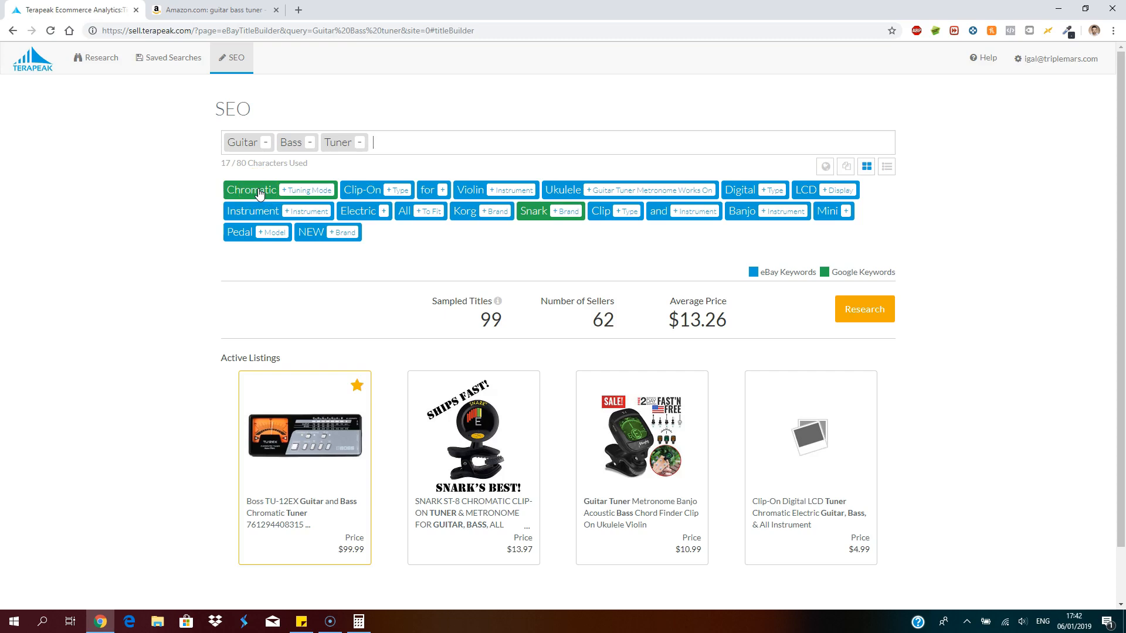
pyautogui.click(254, 195)
pyautogui.click(352, 194)
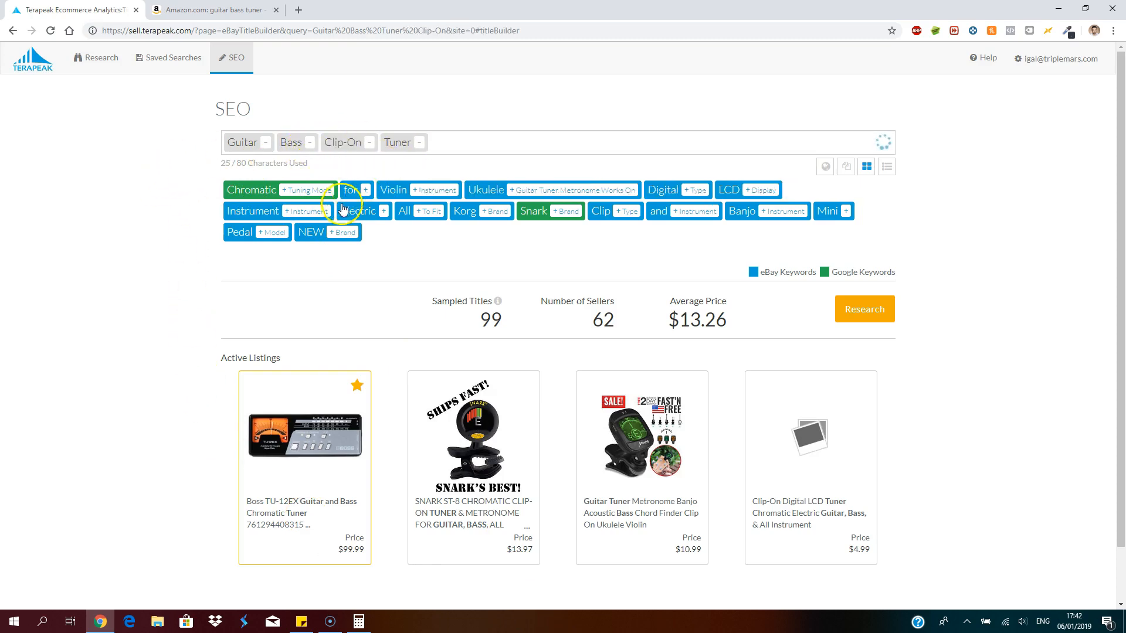
pyautogui.click(355, 191)
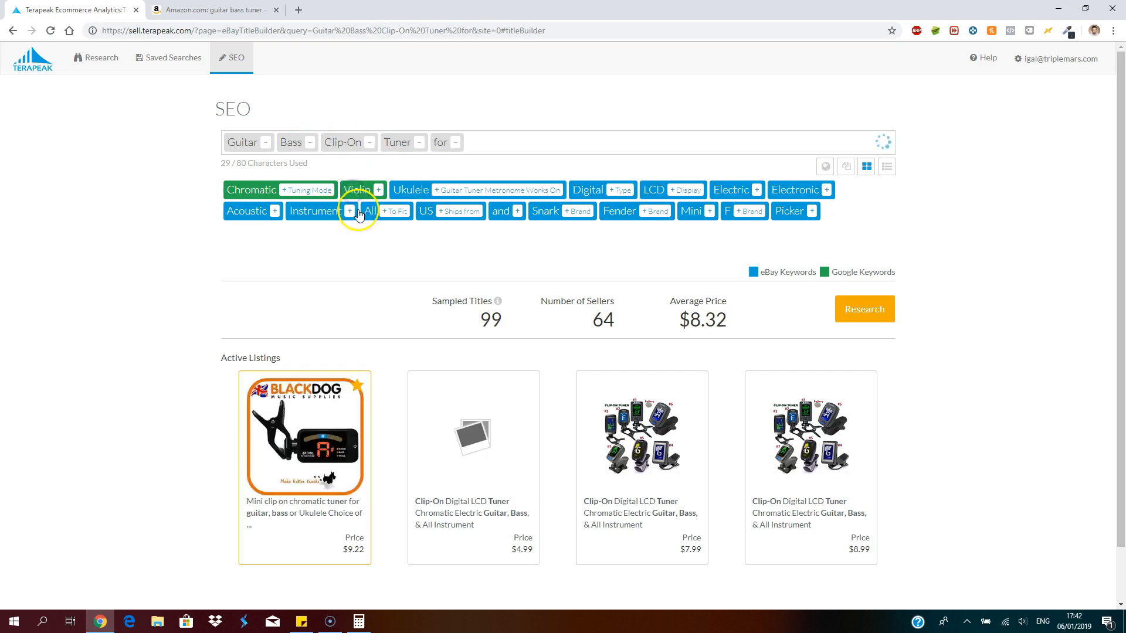
pyautogui.click(329, 190)
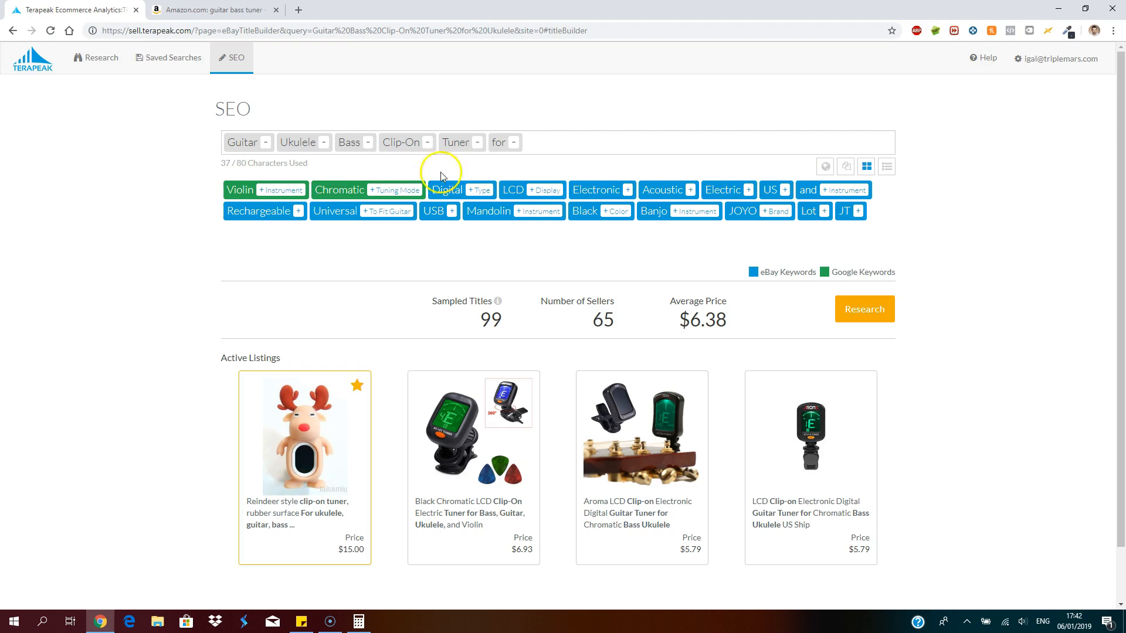
pyautogui.click(449, 192)
pyautogui.click(434, 198)
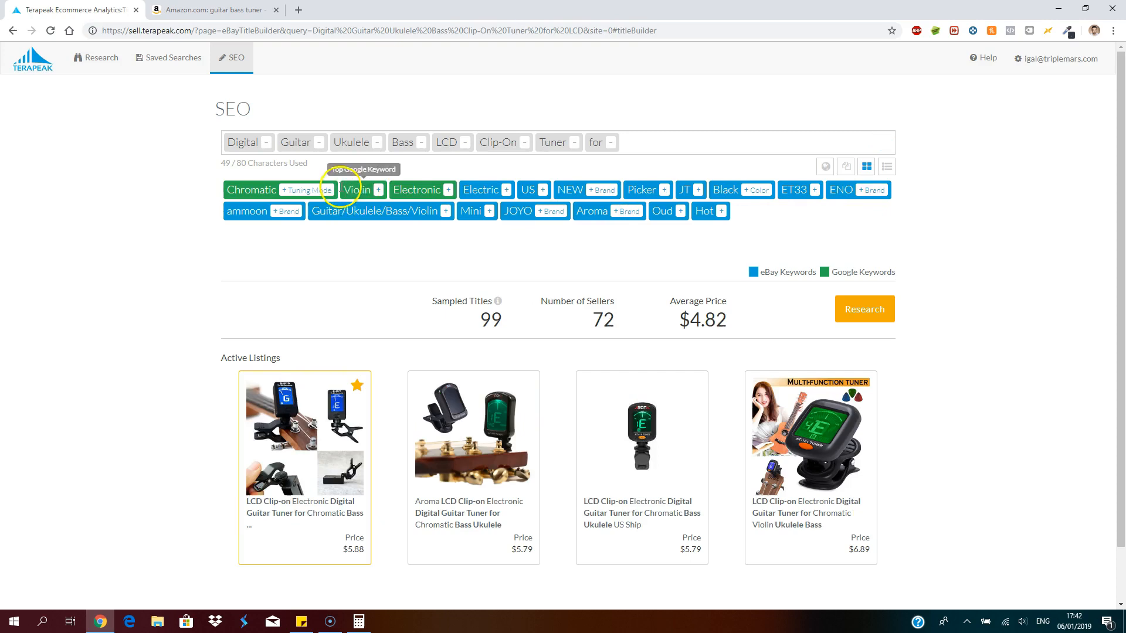
# - Check the tuner titles on Amazon and add the matching suggested keywords Violin and Chromatic to the Terapeak title
pyautogui.click(213, 22)
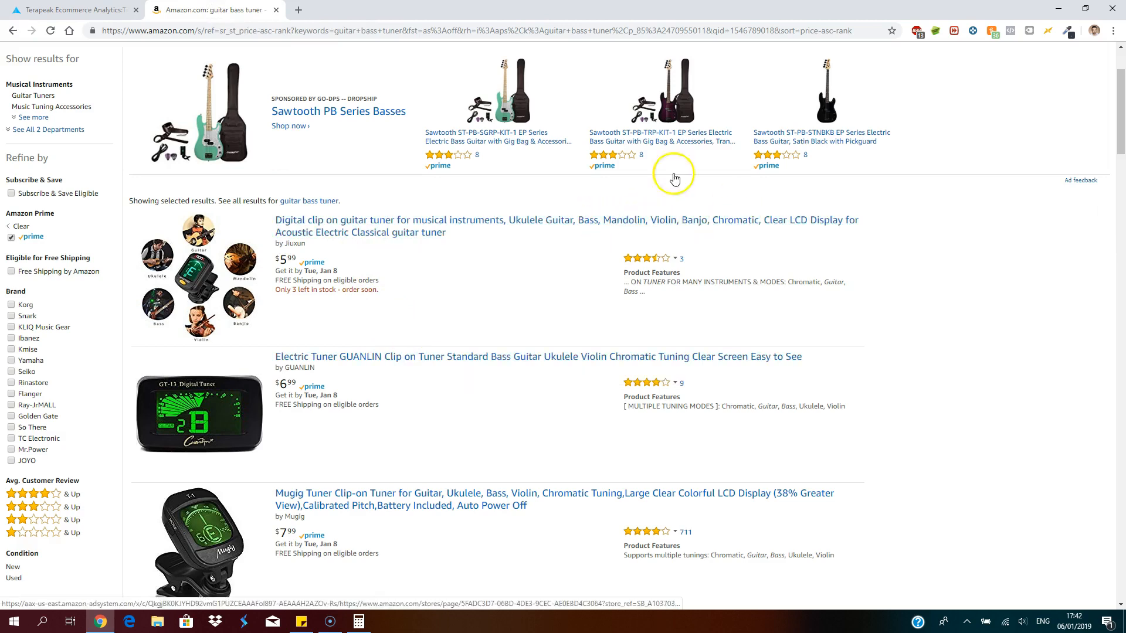
pyautogui.click(69, 10)
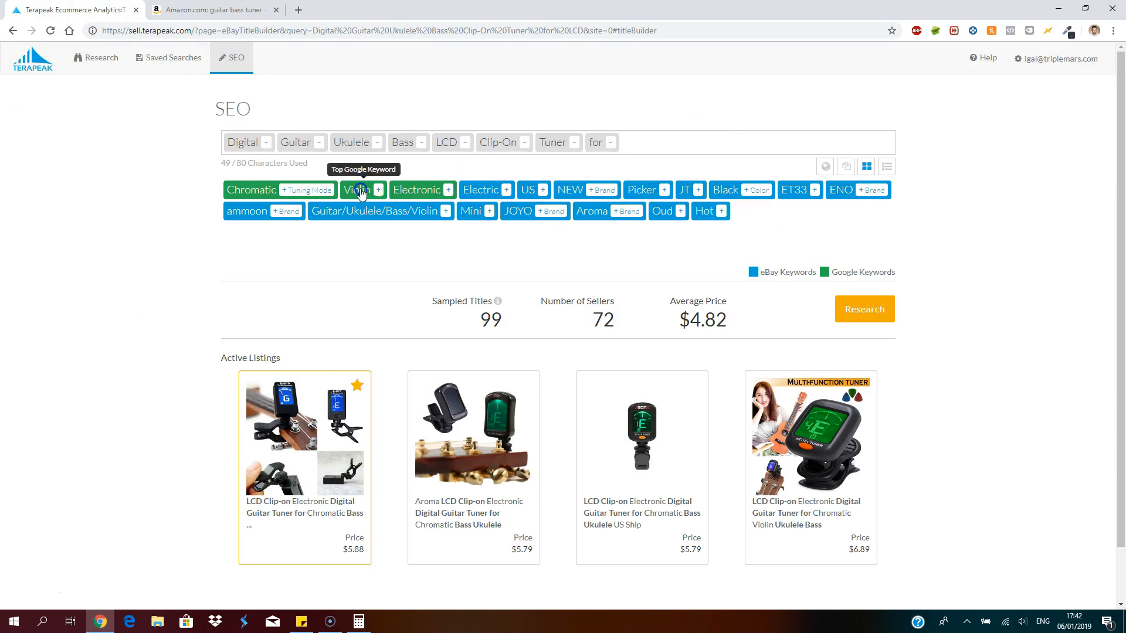
pyautogui.moveTo(361, 194); pyautogui.dragTo(320, 130)
pyautogui.click(215, 11)
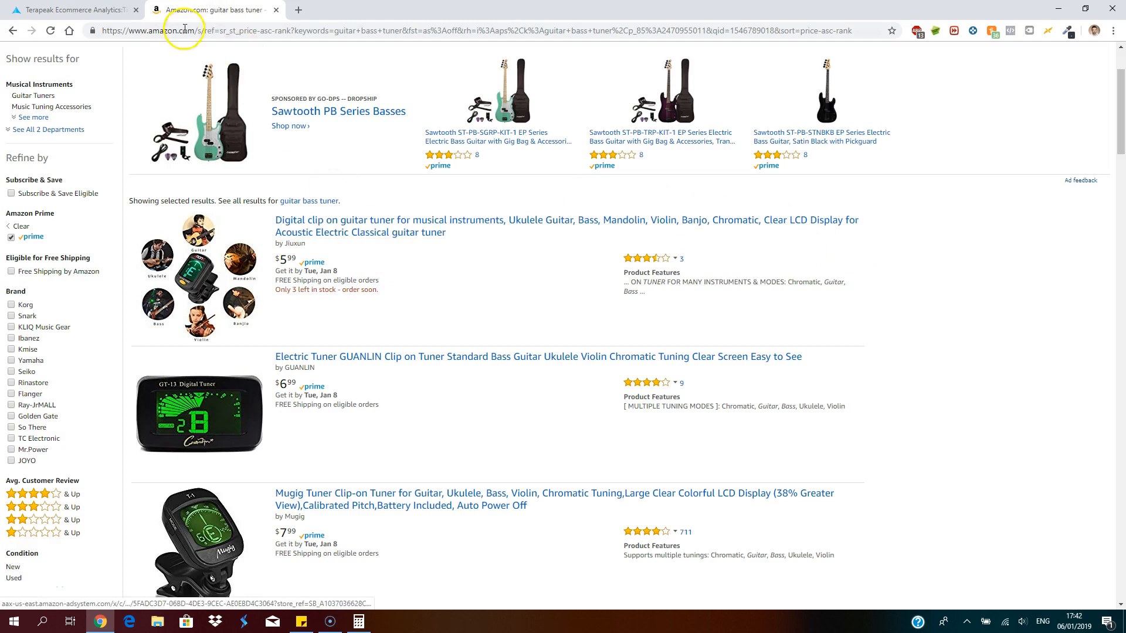
pyautogui.click(73, 10)
pyautogui.click(269, 192)
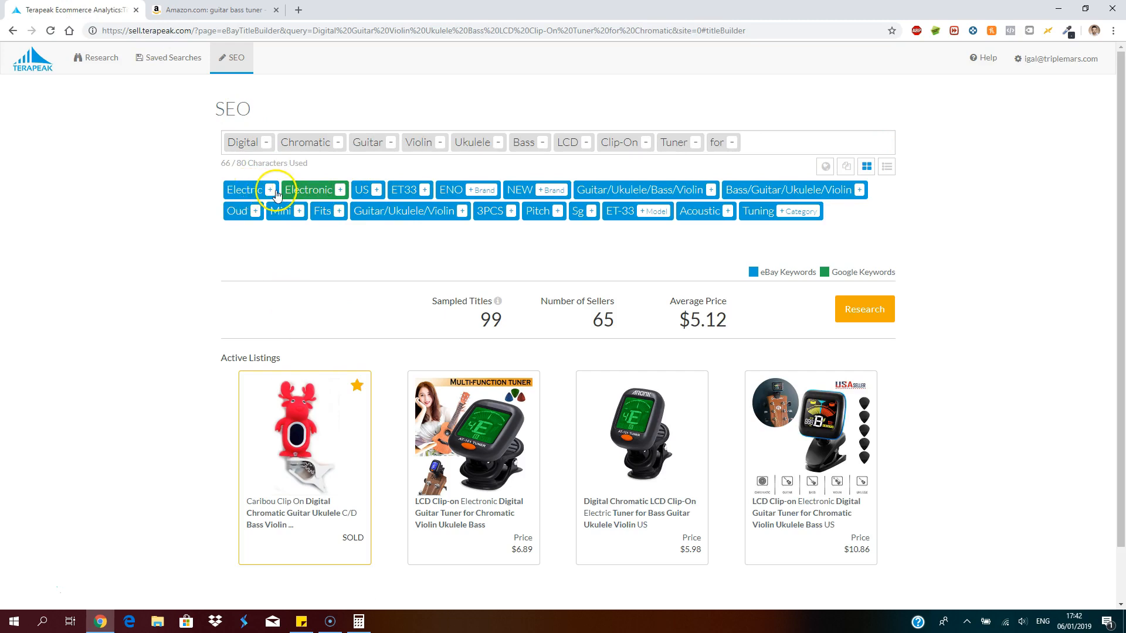
# - Add the suggested keywords Electric and NEW to the title, and copy the title to the clipboard
pyautogui.click(245, 193)
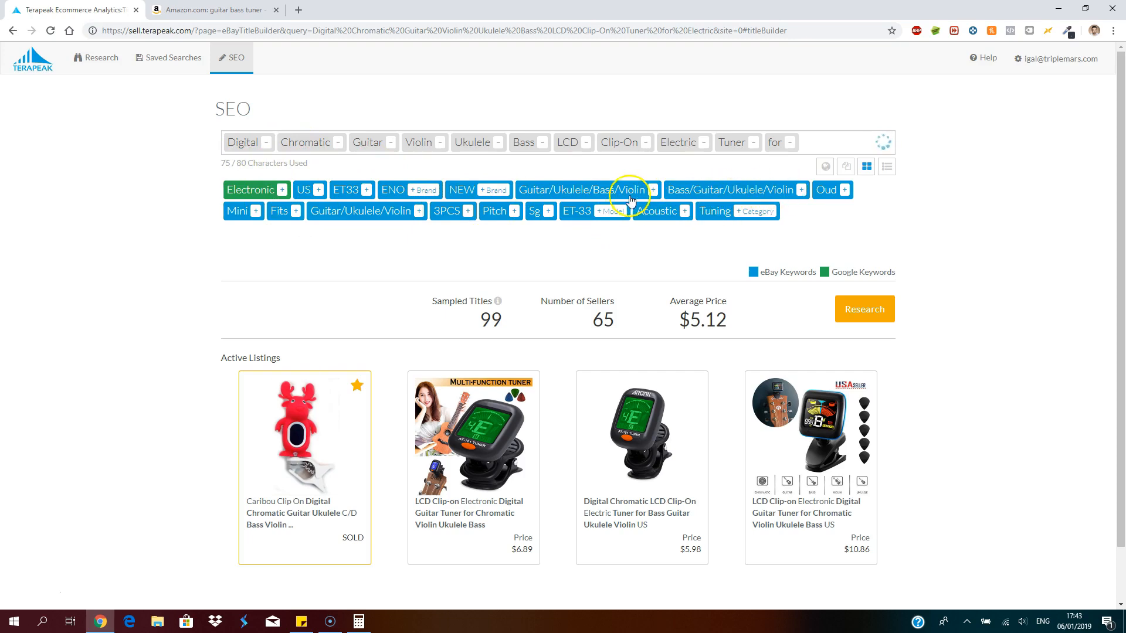
pyautogui.click(451, 197)
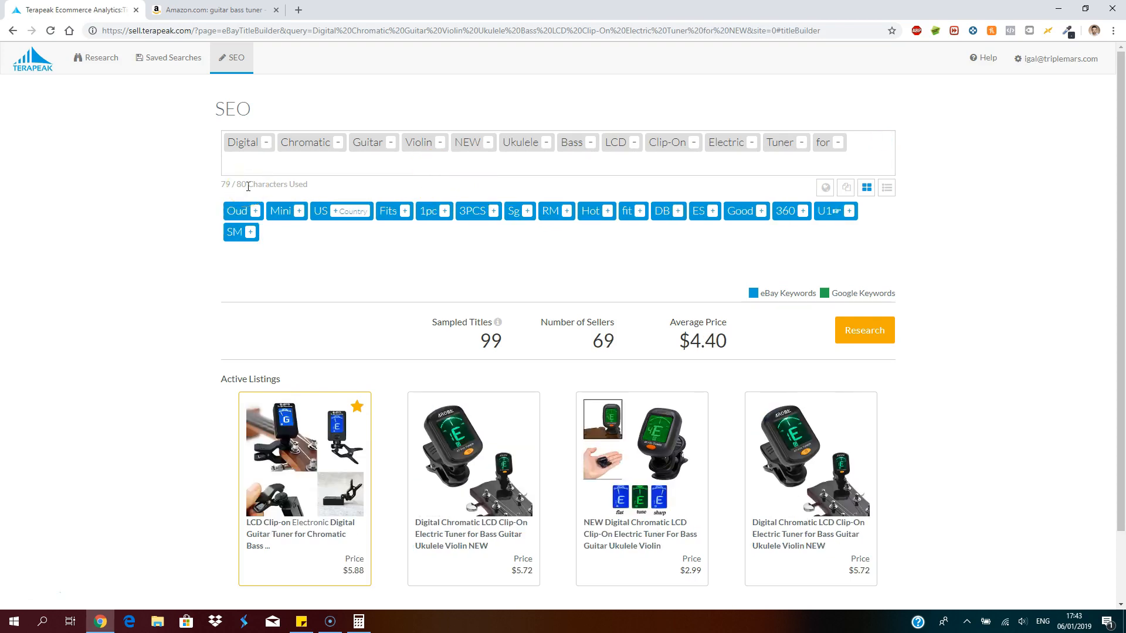
pyautogui.click(270, 167)
pyautogui.click(290, 166)
pyautogui.click(847, 189)
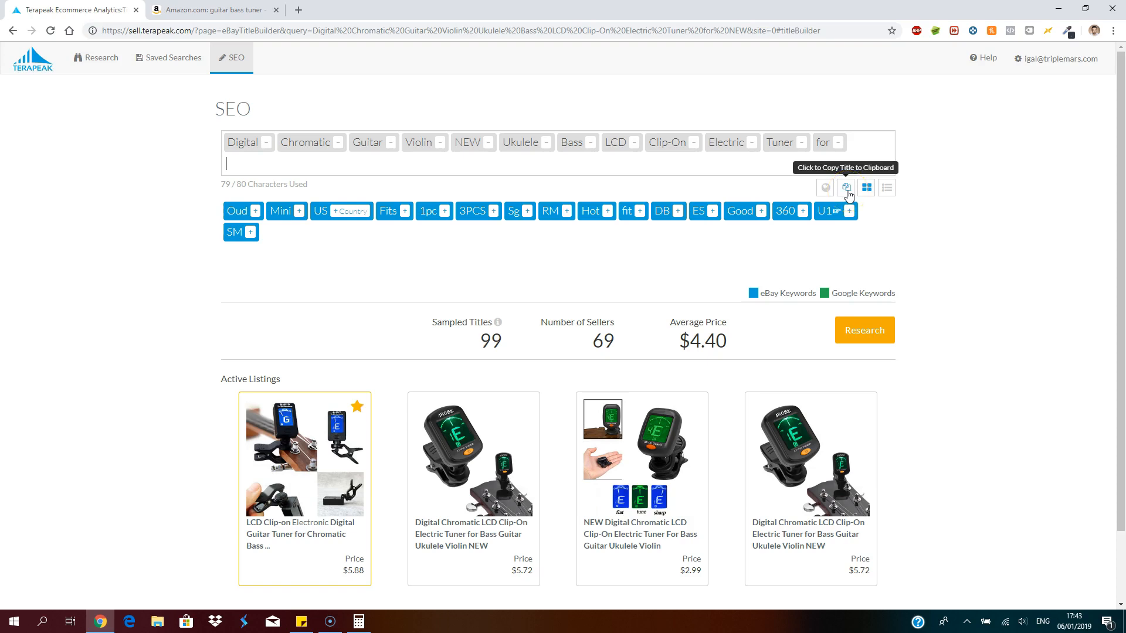
pyautogui.click(844, 193)
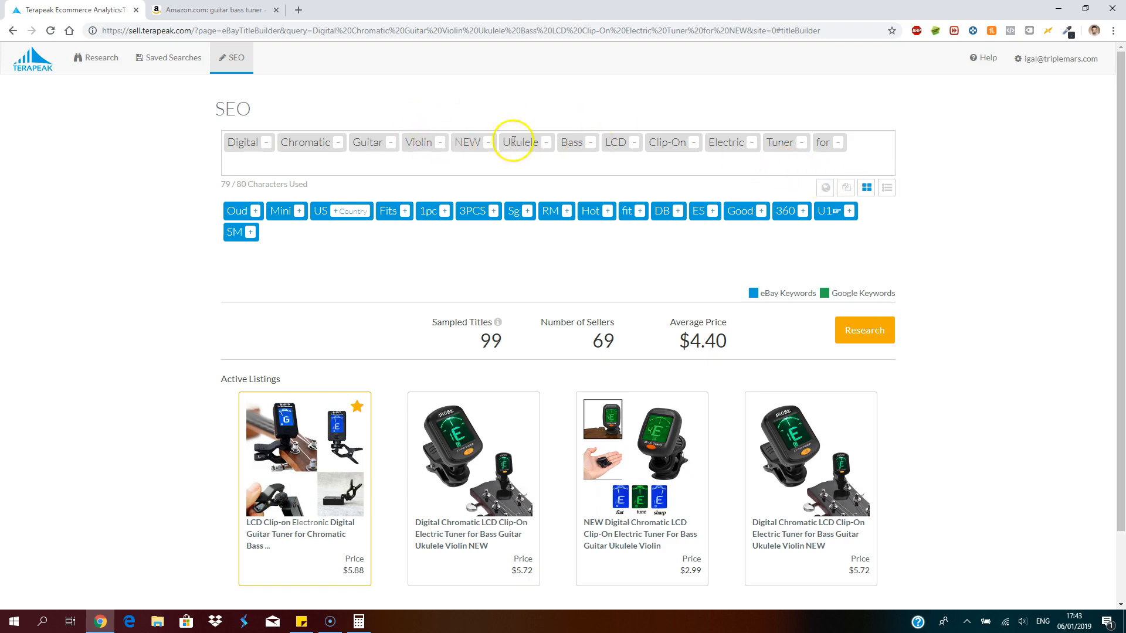
# - Remove the keyword NEW from the middle of the title and place it at the start, before Digital
pyautogui.click(477, 143)
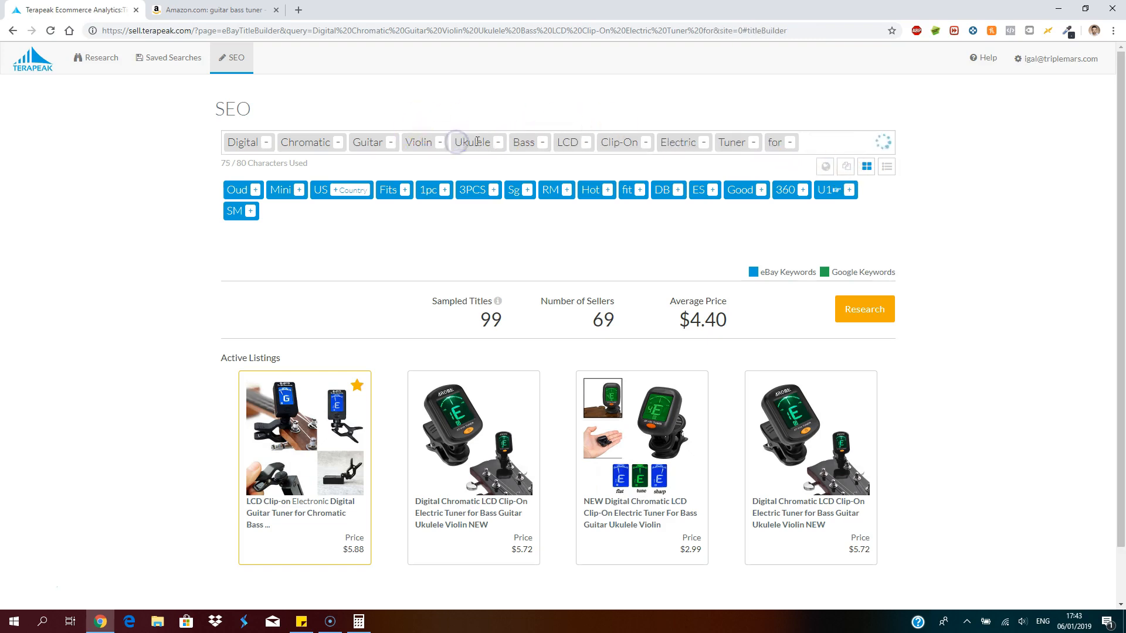
pyautogui.click(234, 191)
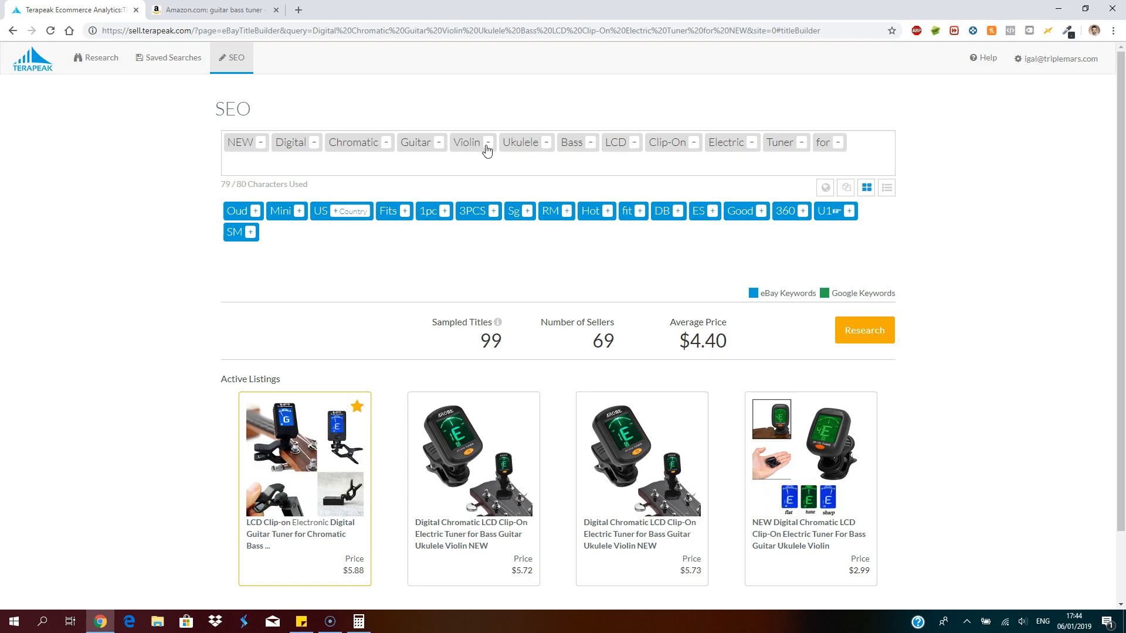
pyautogui.click(469, 161)
pyautogui.click(433, 158)
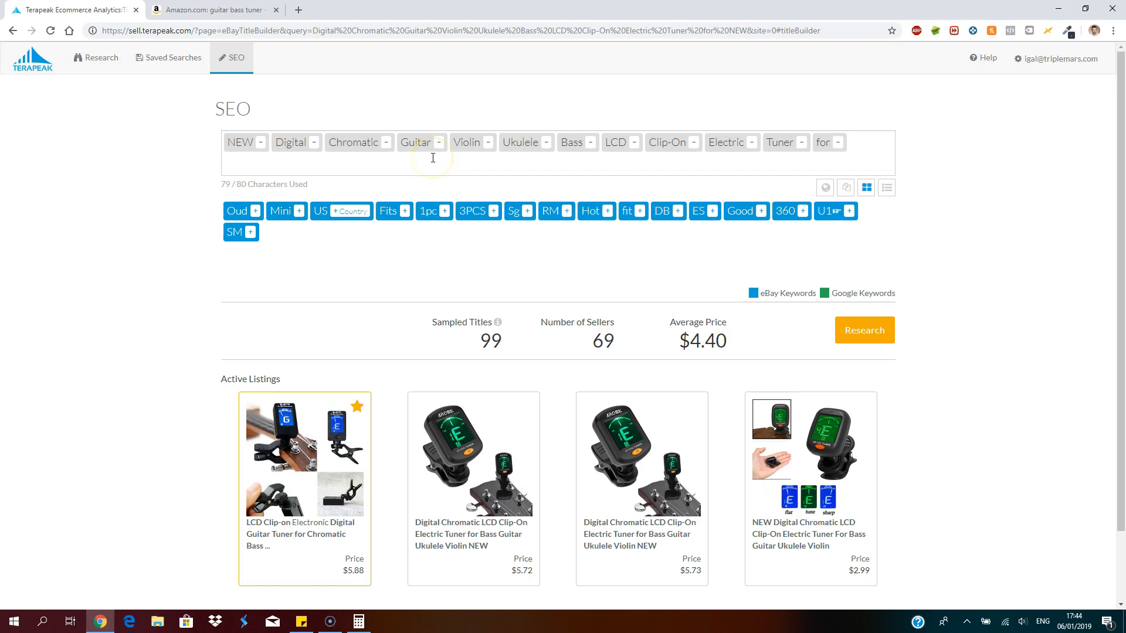